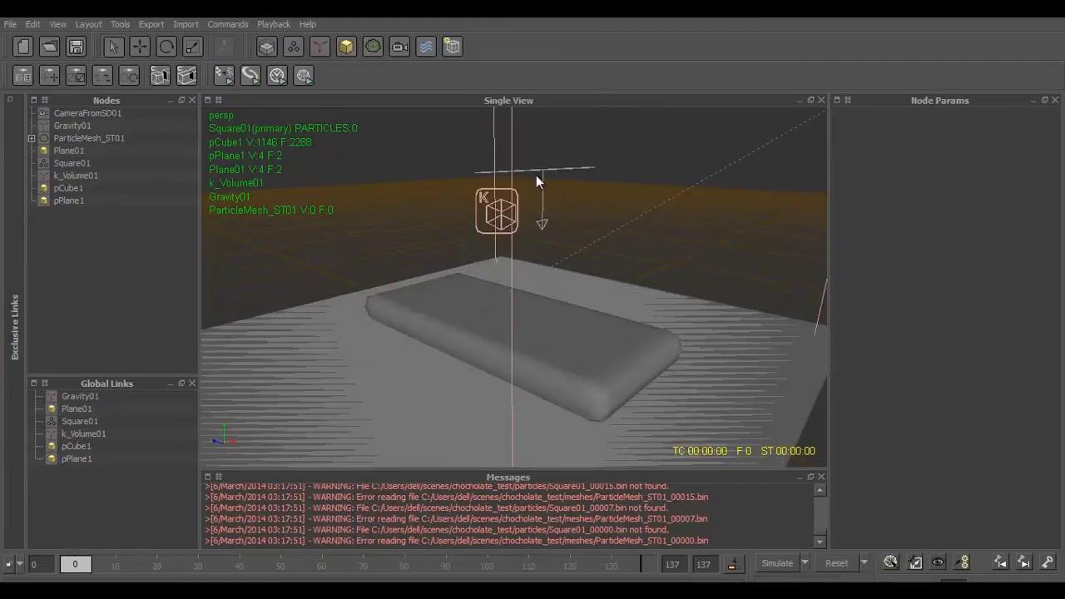
Browse the daemon and emitter type lists without adding anything
left_click(316, 49)
left_click(302, 46)
left_click(302, 47)
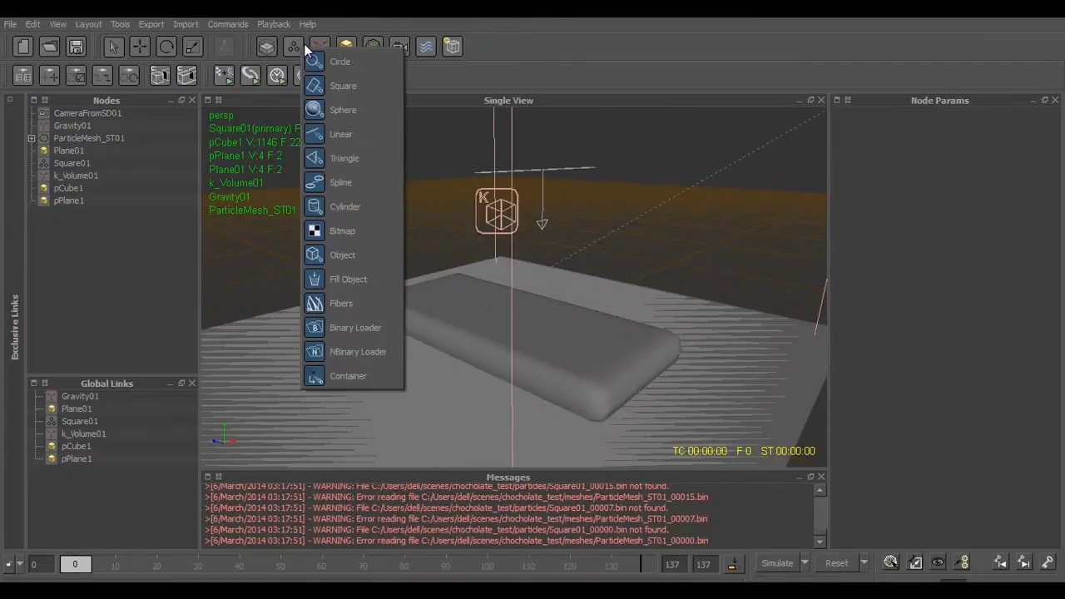
left_click(570, 180)
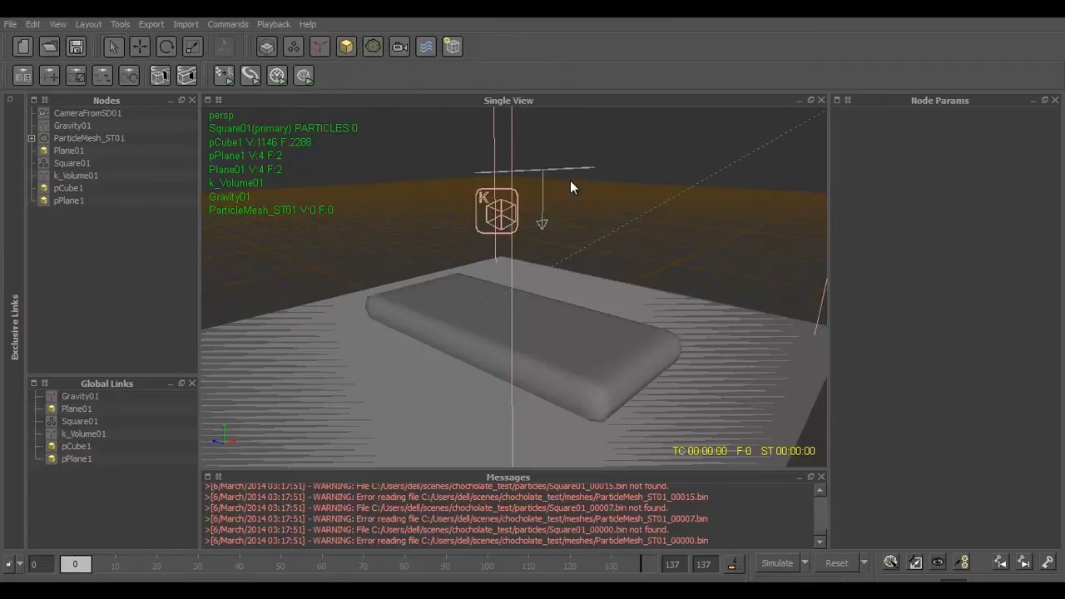
Inspect the k_Volume01, Gravity01 and CameraFromSD01 nodes in turn
left_click_drag(583, 214, 535, 252, "alt")
left_click(499, 193)
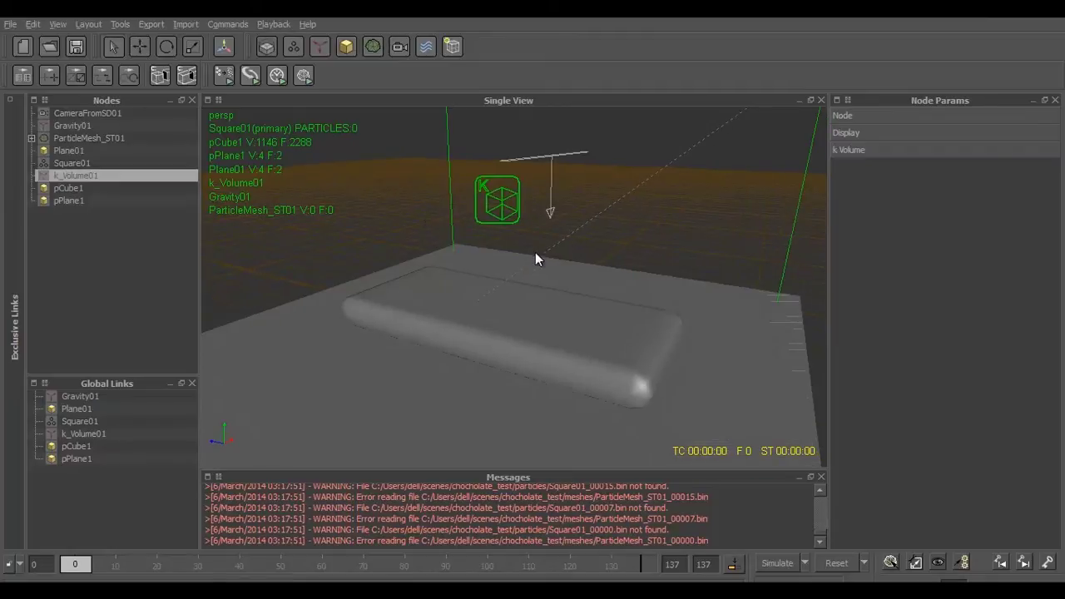
left_click(122, 126)
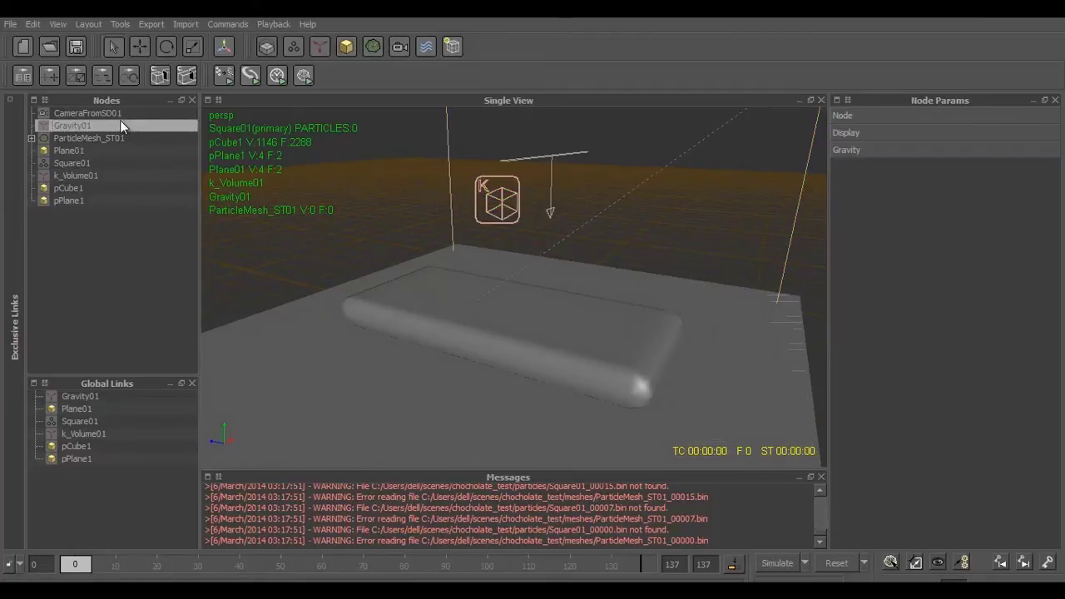
left_click_drag(638, 197, 603, 278, "alt")
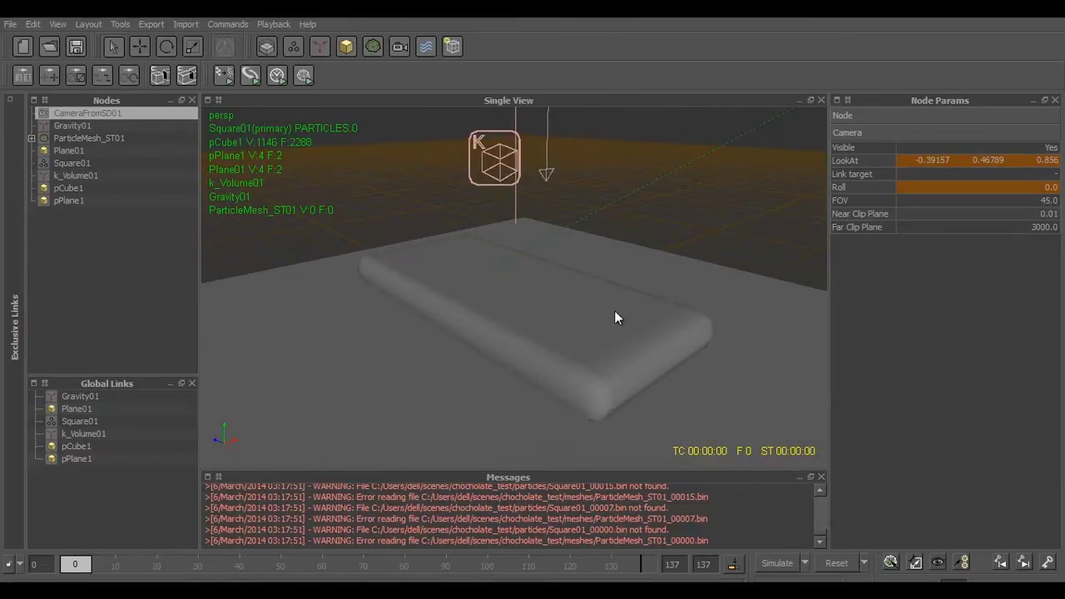
Select the ground plane, the chocolate bar and k_Volume01 in the viewport to inspect them
left_click(614, 312)
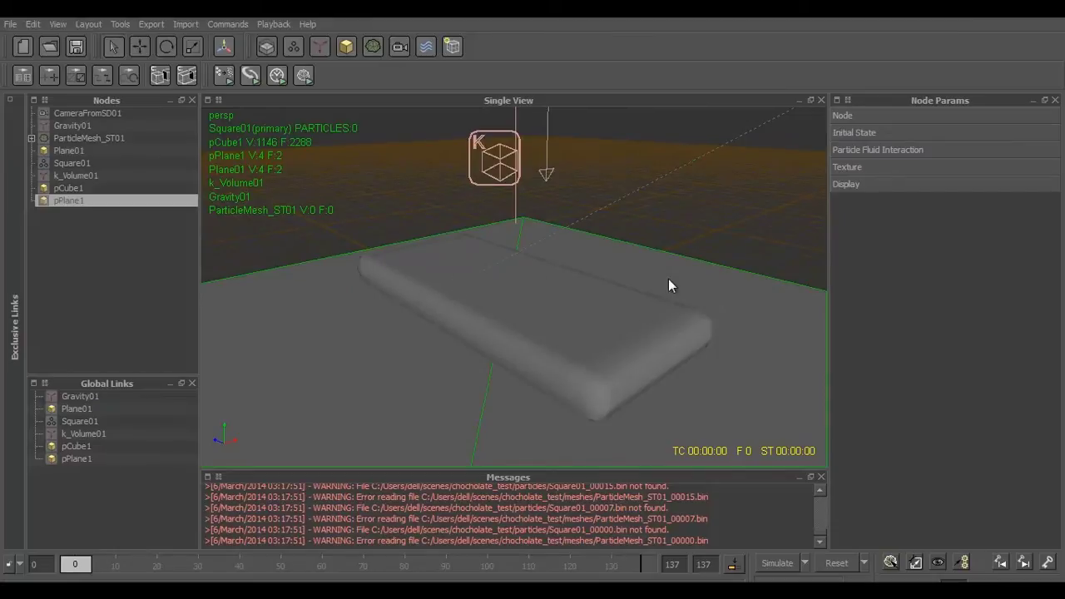
left_click_drag(718, 261, 649, 336)
left_click_drag(704, 300, 676, 317, "alt")
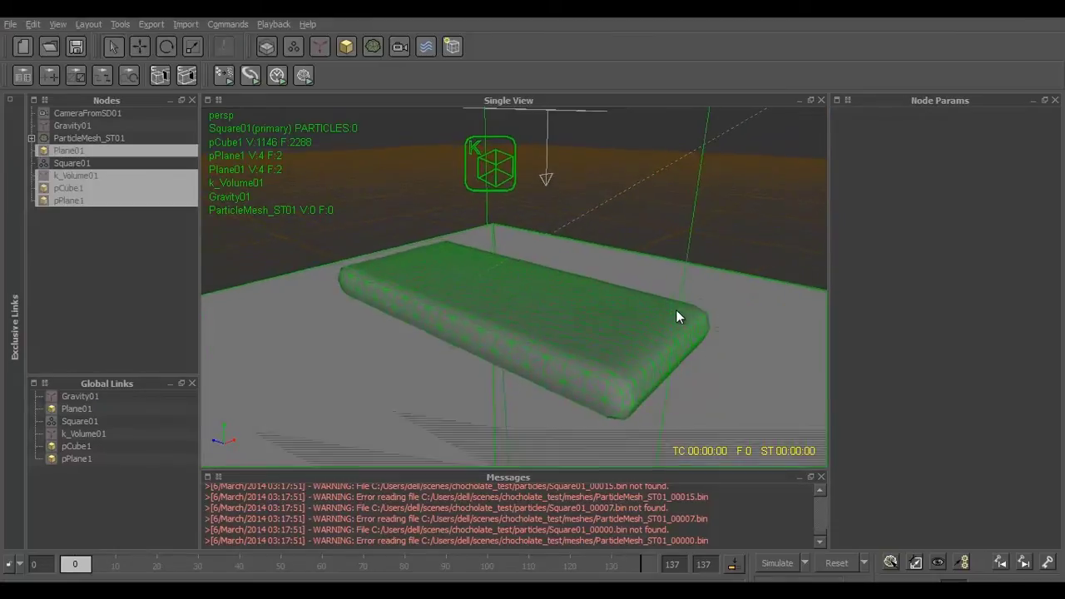
left_click(699, 230)
mouse_move(601, 261)
left_mouse_down("alt")
mouse_move(602, 323)
mouse_move(618, 319)
mouse_move(564, 249)
mouse_move(564, 258)
mouse_move(581, 241)
mouse_move(591, 258)
mouse_move(529, 251)
mouse_move(507, 263)
left_mouse_up("alt")
left_click(717, 223)
left_click(507, 263)
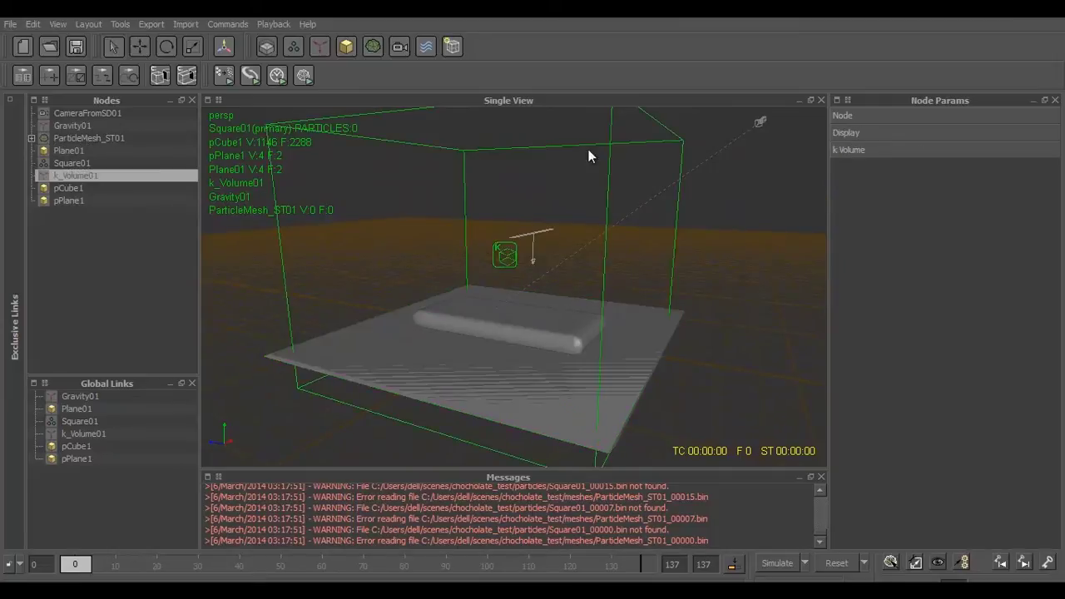
left_click_drag(626, 225, 599, 304, "alt")
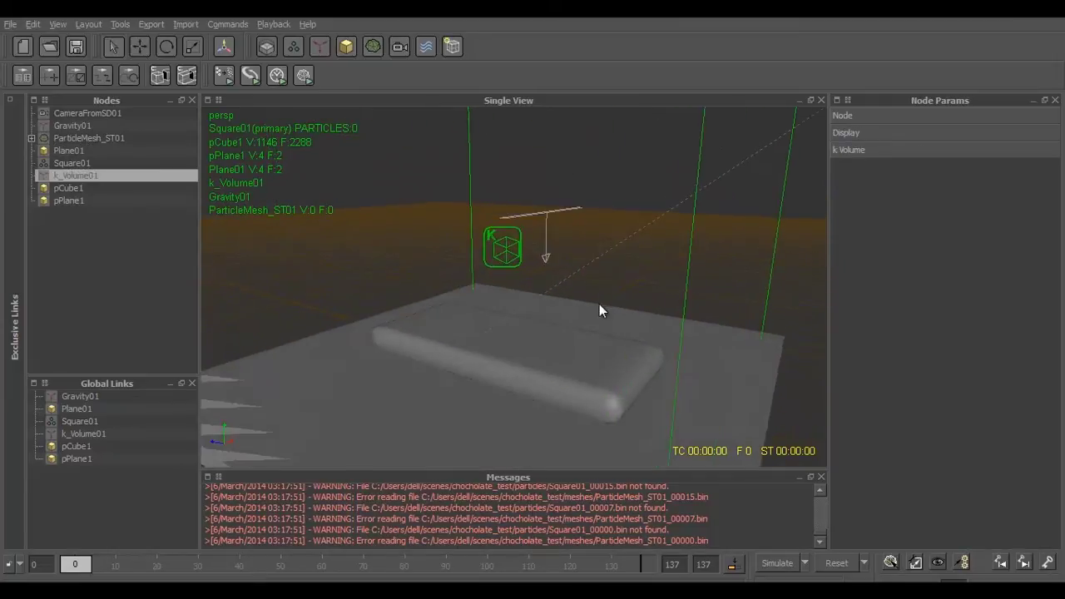
Select the Square01 emitter and scrub to frame 15 to watch it move
left_click(552, 219)
left_click_drag(552, 218, 575, 305, "alt")
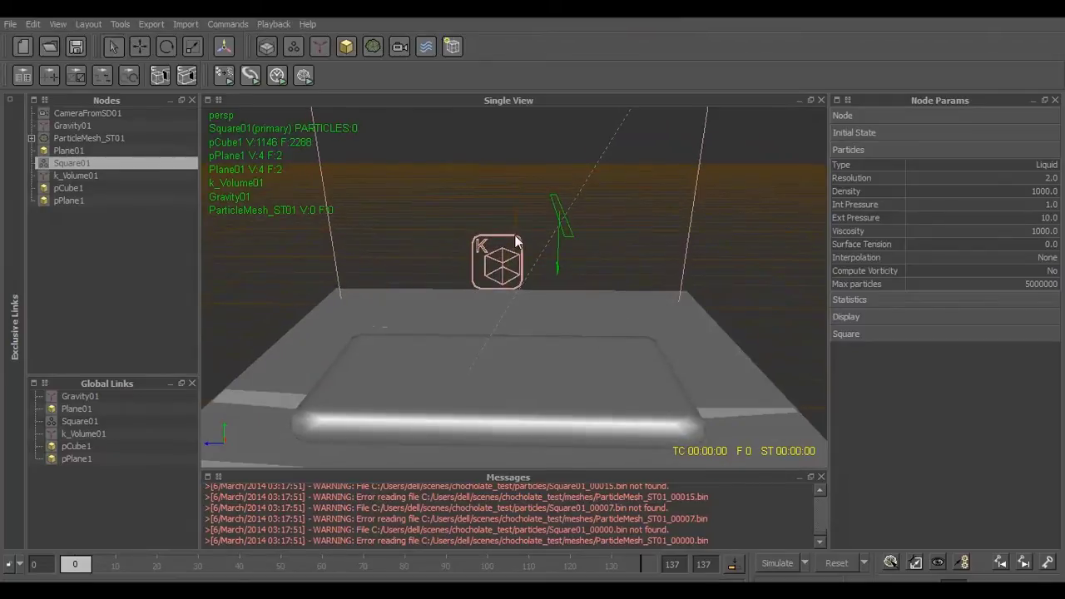
mouse_move(87, 570)
left_mouse_down()
mouse_move(142, 579)
mouse_move(643, 575)
mouse_move(75, 574)
left_mouse_up()
left_click_drag(274, 442, 569, 332, "alt")
left_click_drag(567, 237, 600, 316, "alt")
Key Square01's position and check it at frame 25 (-0.01371, 3.95343, 0.39688)
left_click(965, 117)
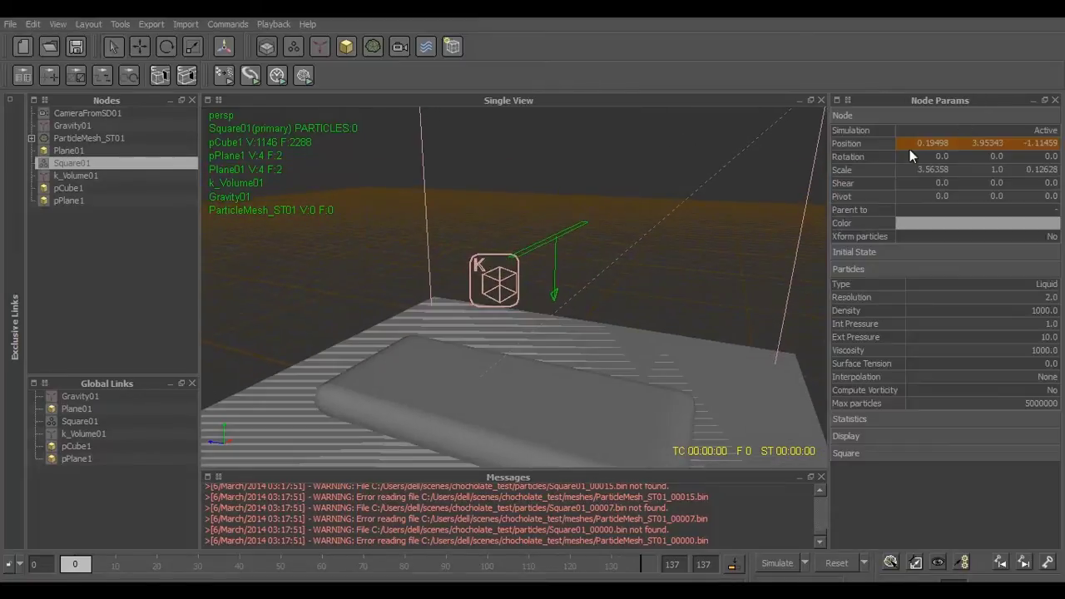
left_click(868, 143)
left_click_drag(695, 279, 698, 310, "alt")
right_click(873, 145)
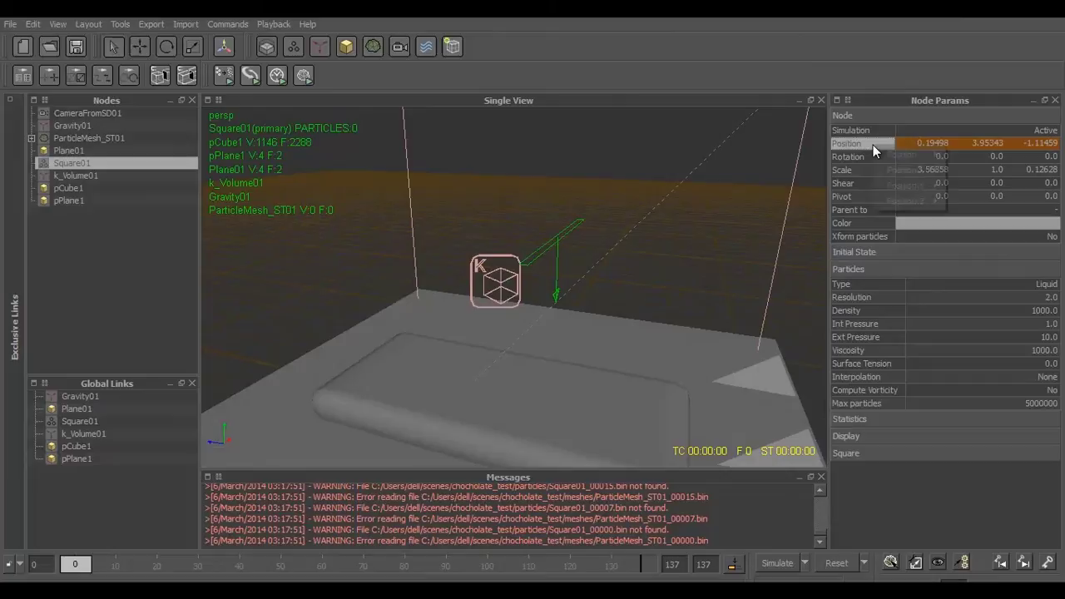
mouse_move(884, 154)
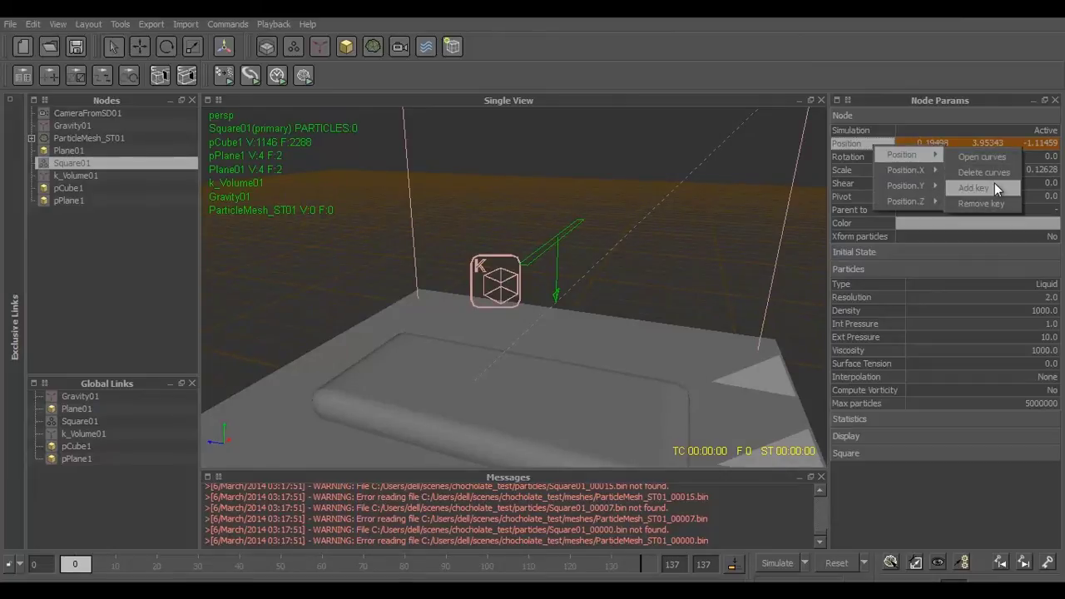
left_click(857, 143)
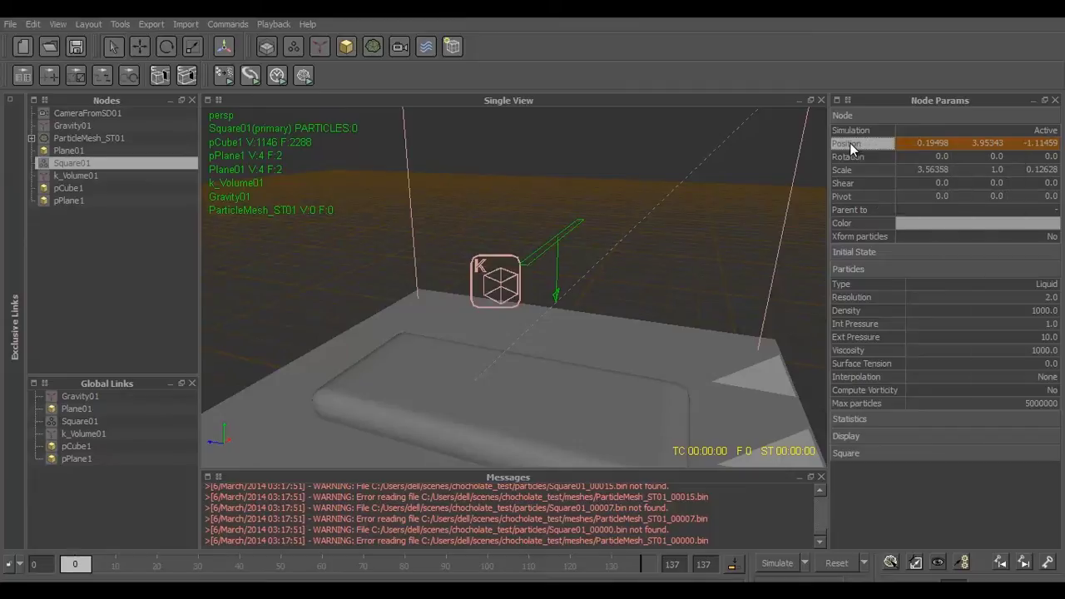
left_click_drag(75, 565, 178, 566)
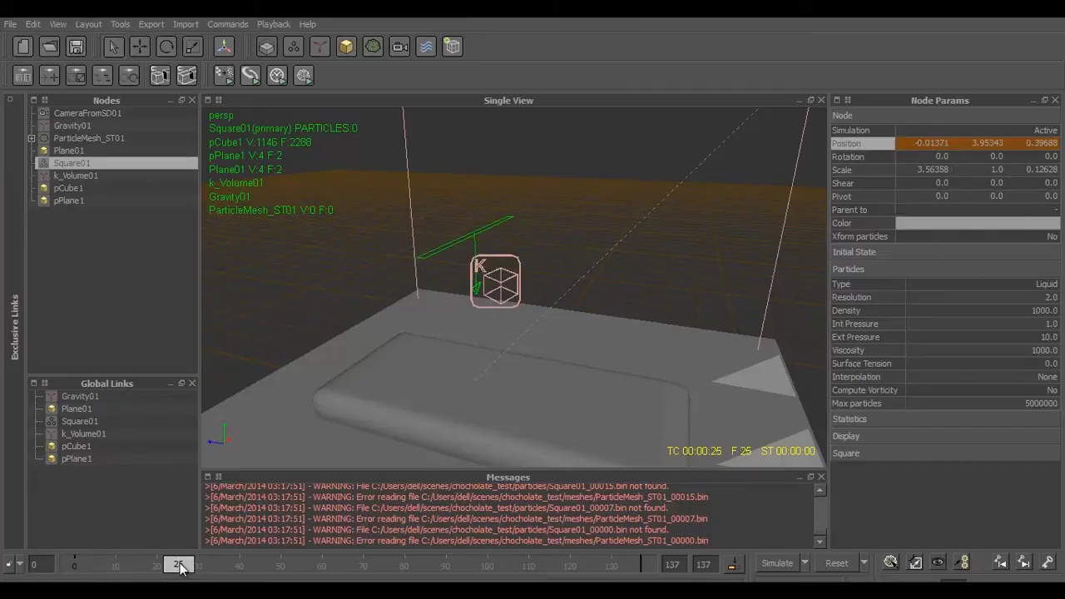
Set Last Node Behaviour to Loop on the frame 25 position key, then close the Curve Editor
double_click(849, 142)
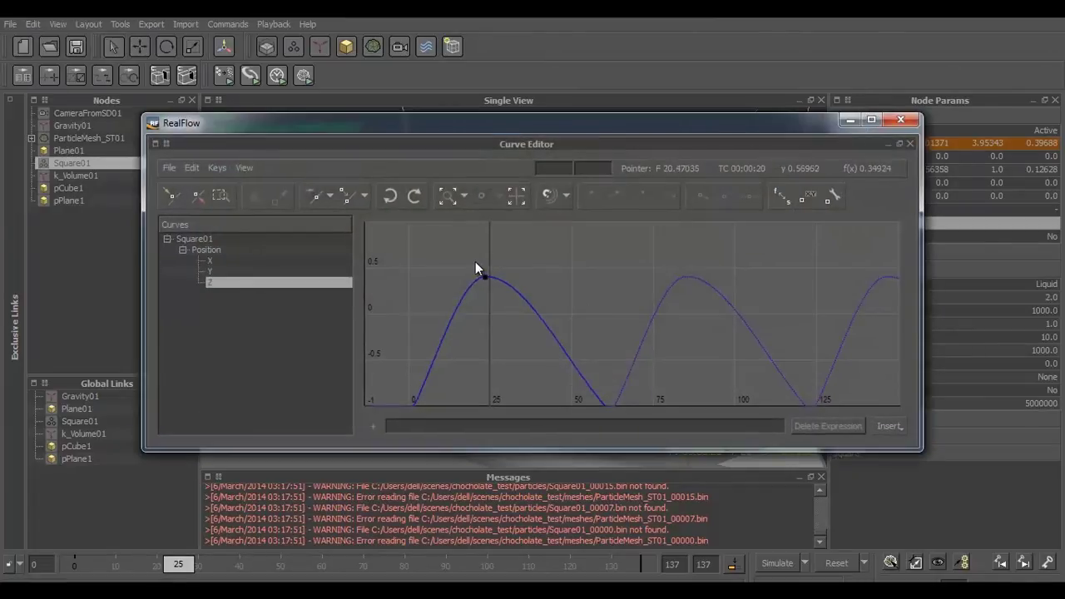
left_click_drag(502, 287, 500, 286)
right_click(486, 280)
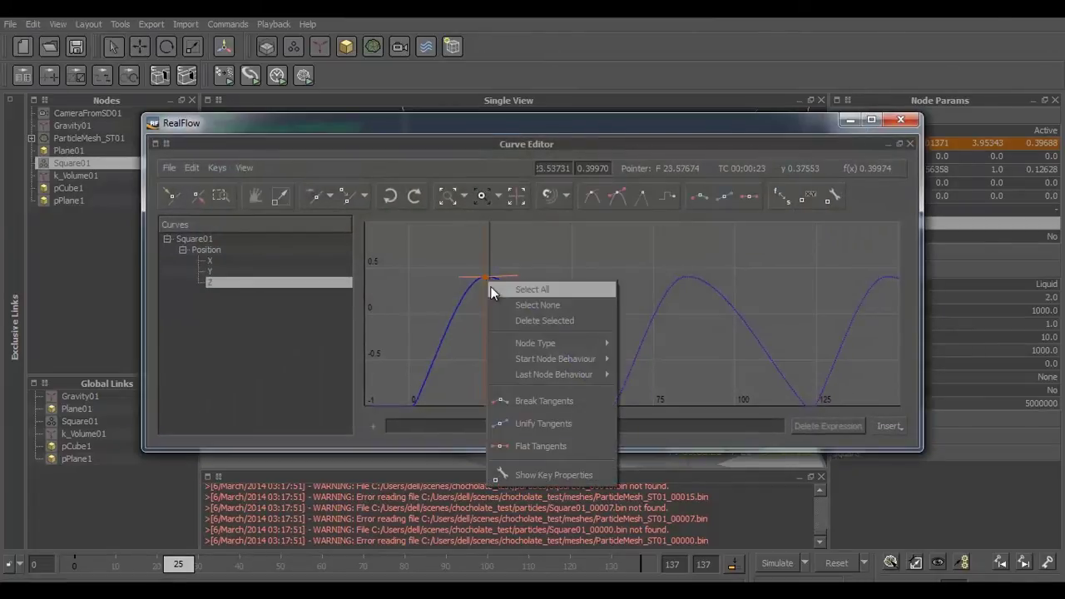
mouse_move(524, 361)
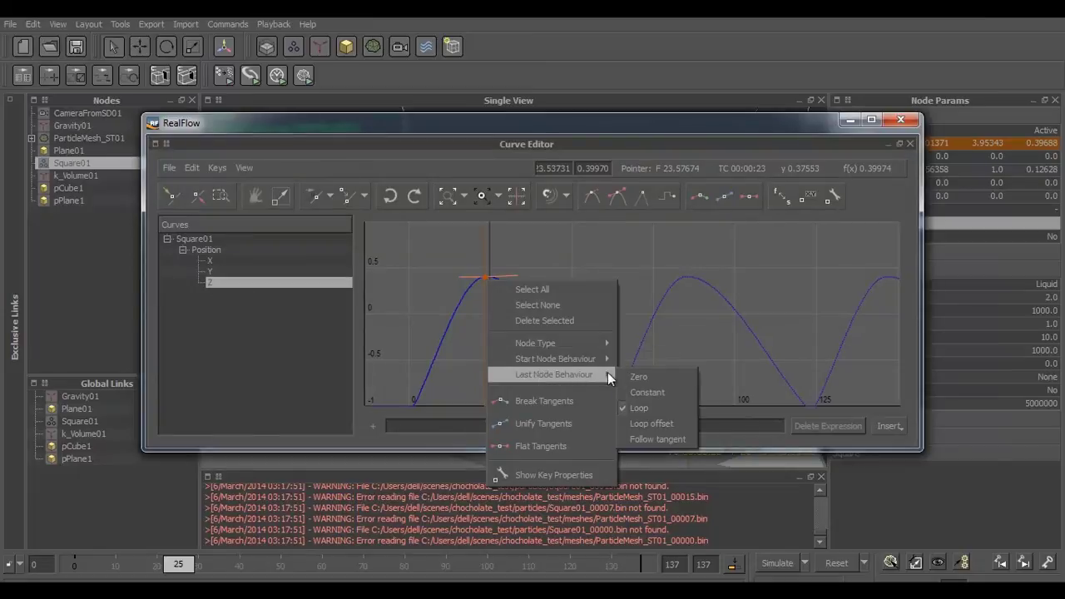
left_click(732, 313)
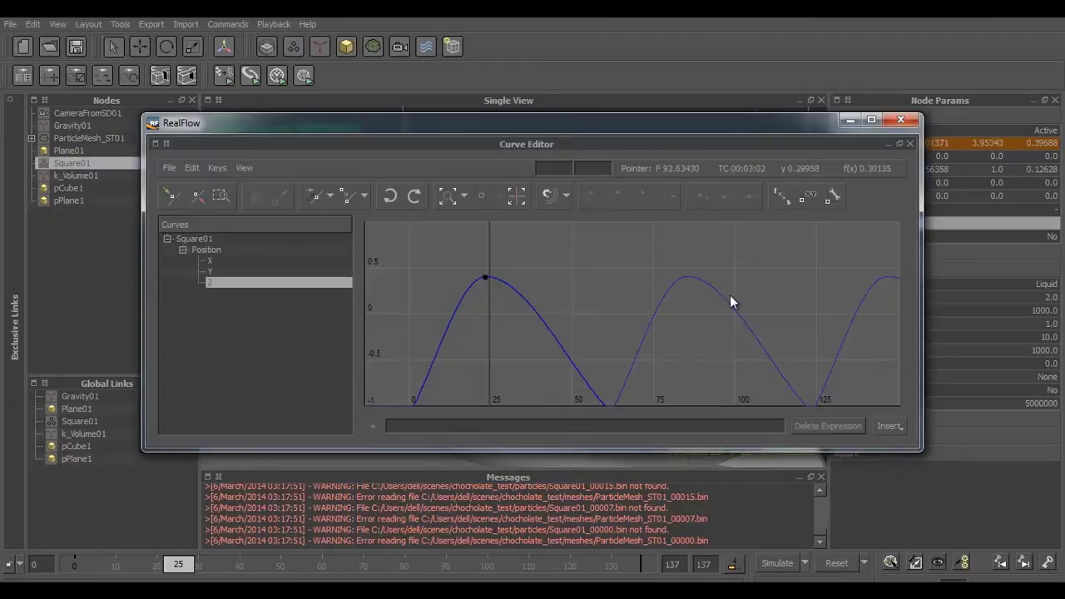
left_click(900, 120)
left_click(670, 303)
mouse_move(670, 303)
left_mouse_down("alt")
mouse_move(636, 297)
mouse_move(623, 231)
mouse_move(615, 309)
mouse_move(608, 242)
mouse_move(571, 213)
mouse_move(619, 224)
left_mouse_up("alt")
Select Square01 to show its Liquid settings (density 1000, viscosity 1000) and edit Ext Pressure
left_click(498, 175)
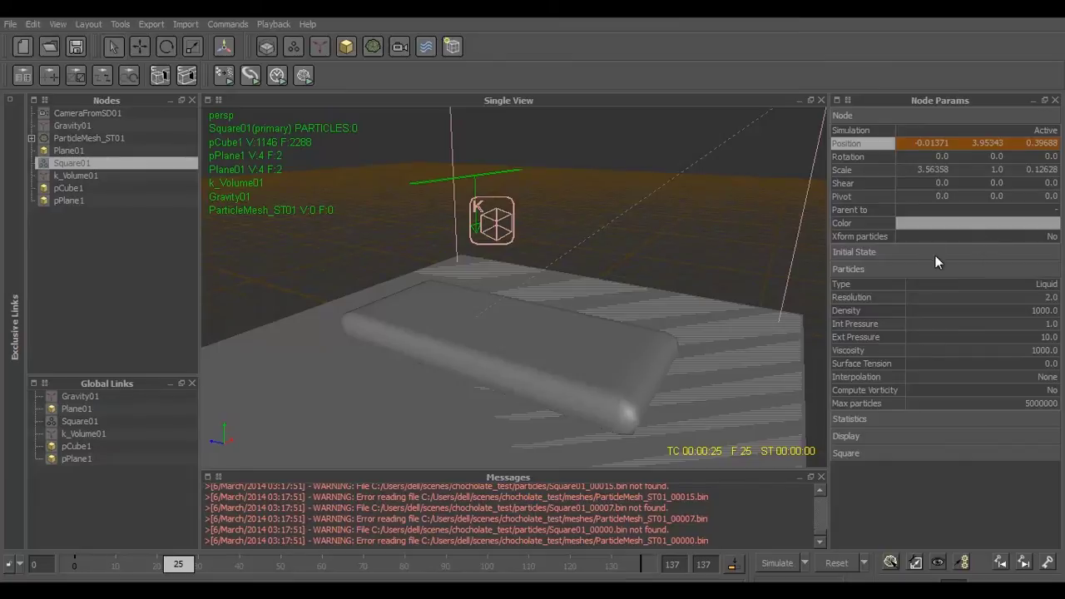
mouse_move(685, 283)
left_mouse_down("alt")
mouse_move(635, 274)
mouse_move(616, 242)
mouse_move(677, 282)
left_mouse_up("alt")
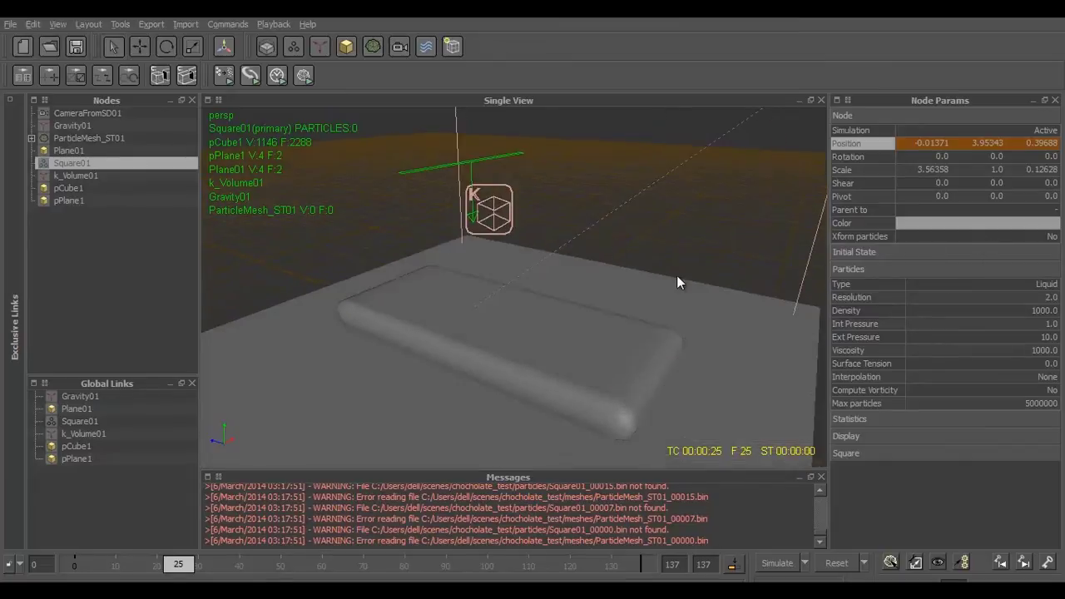
double_click(1050, 337)
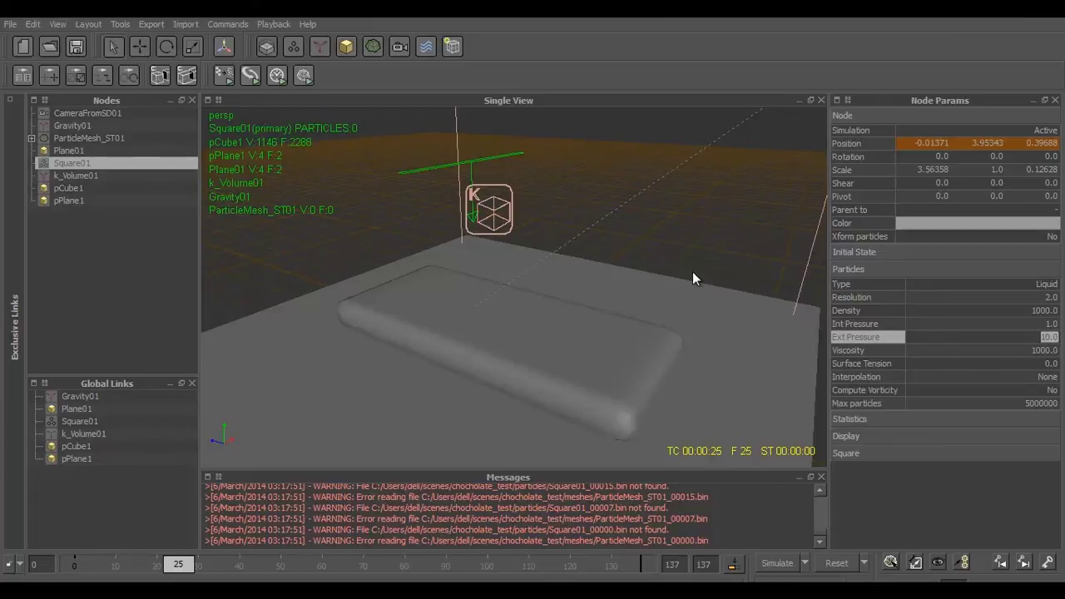
mouse_move(693, 271)
left_mouse_down("alt")
mouse_move(684, 295)
mouse_move(670, 279)
mouse_move(689, 273)
mouse_move(682, 257)
left_mouse_up("alt")
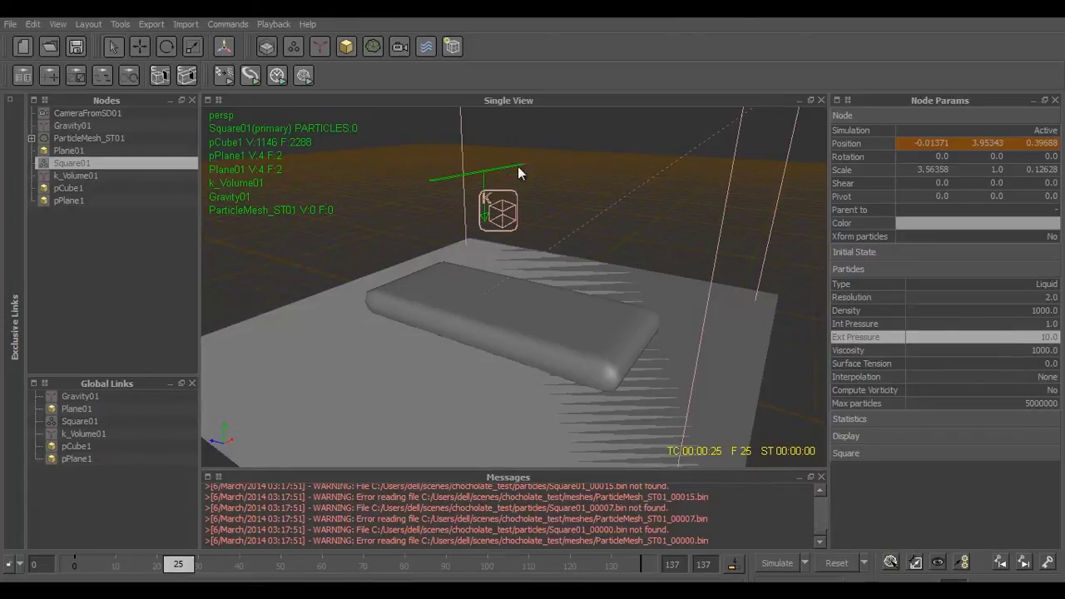
left_click_drag(518, 168, 647, 254, "alt")
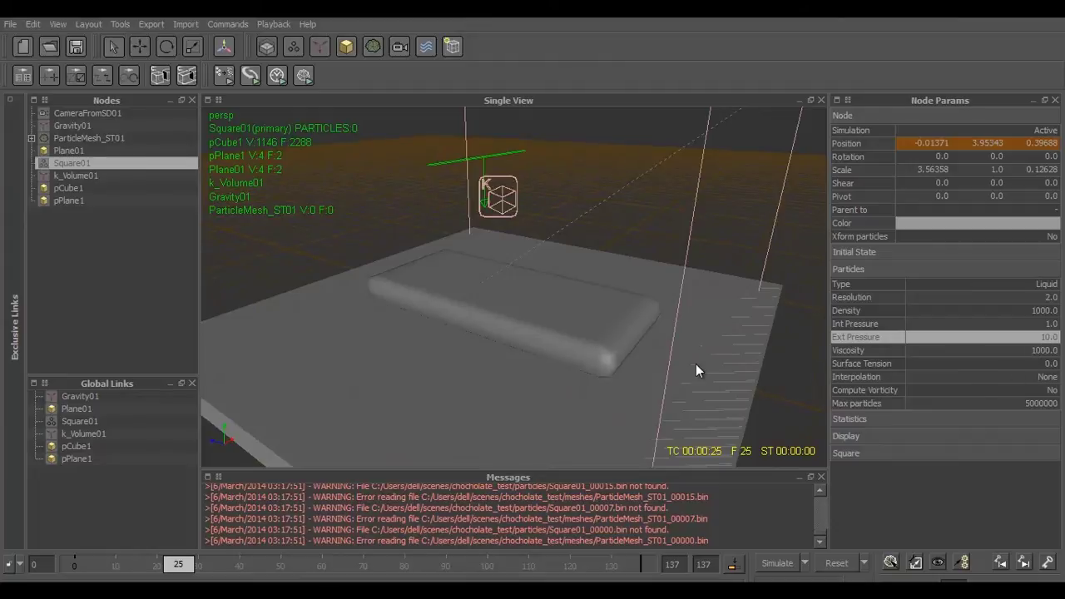
left_click_drag(546, 319, 558, 276, "alt")
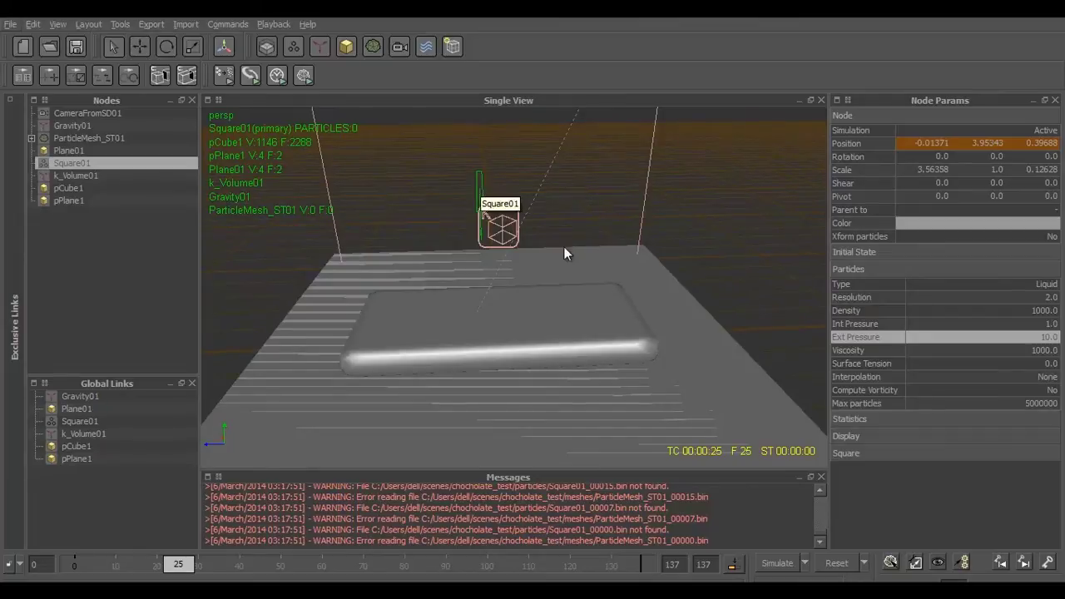
left_click_drag(566, 250, 556, 335, "alt")
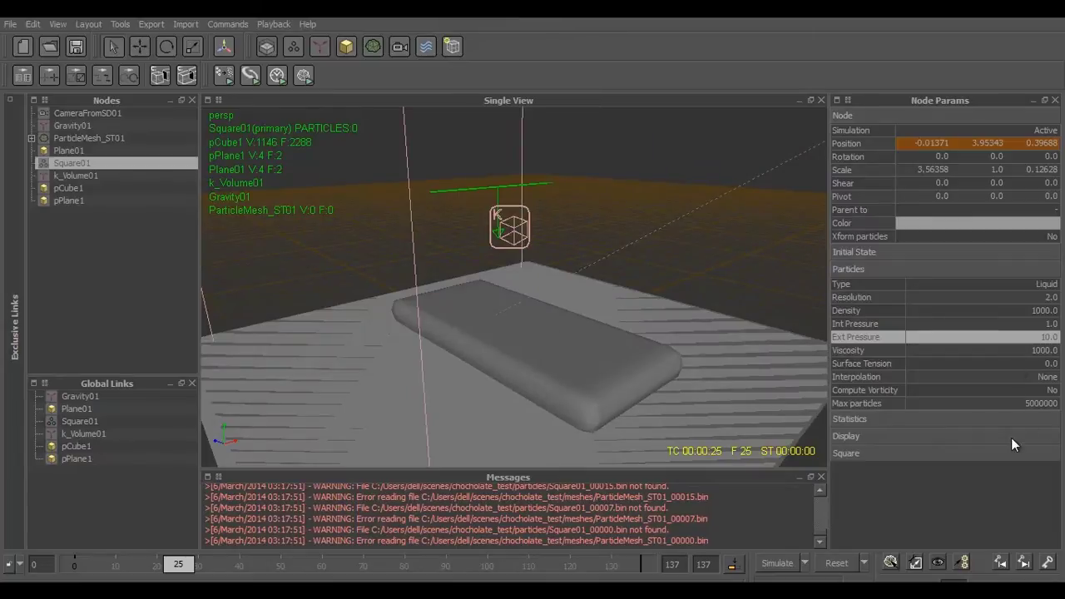
left_click_drag(619, 214, 508, 287, "alt")
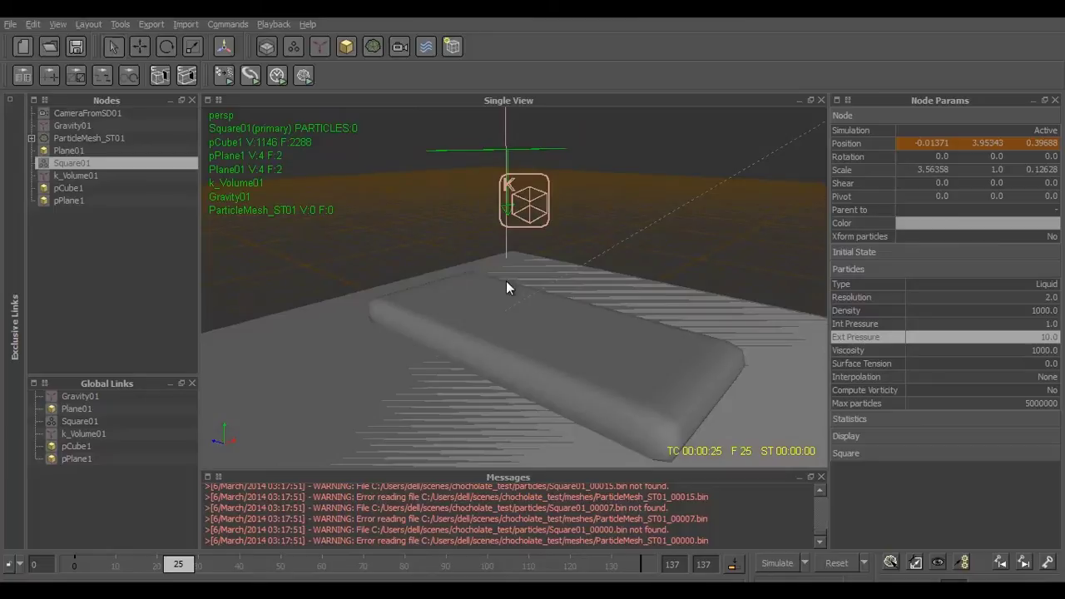
Give pCube1 particle friction 0.1, bounce 0.25 and sticky 1000, then select Square01
left_click(83, 188)
mouse_move(558, 323)
left_mouse_down("alt")
mouse_move(558, 300)
mouse_move(570, 315)
left_mouse_up("alt")
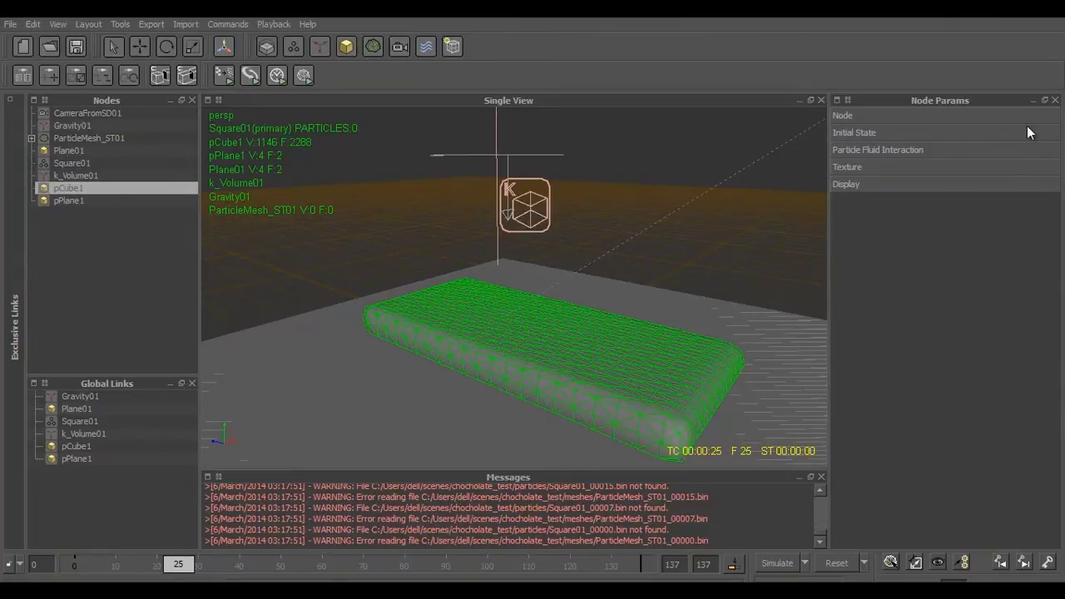
left_click(1032, 150)
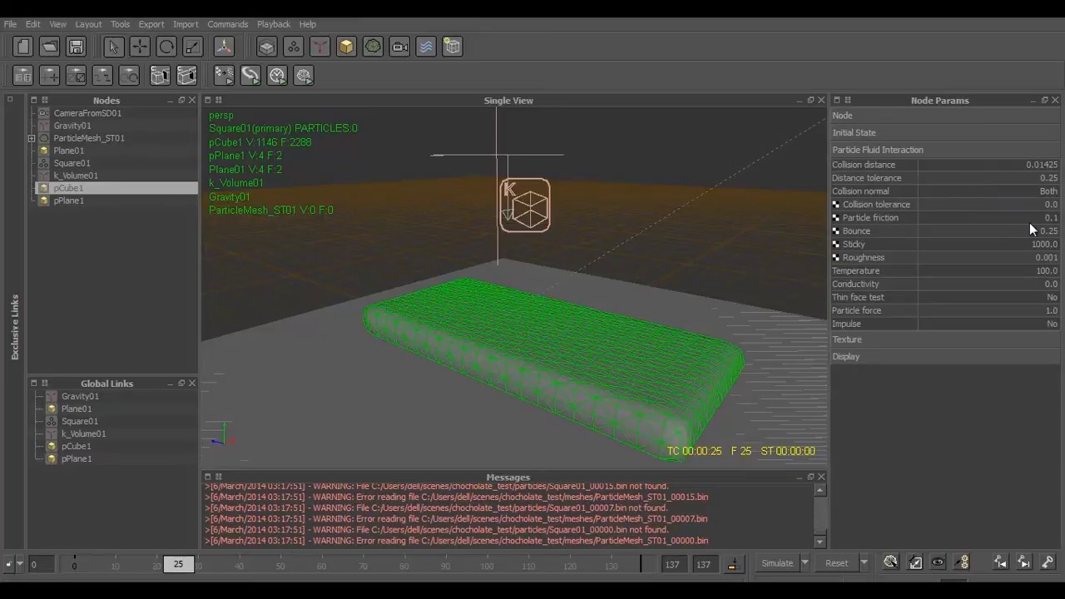
double_click(1055, 219)
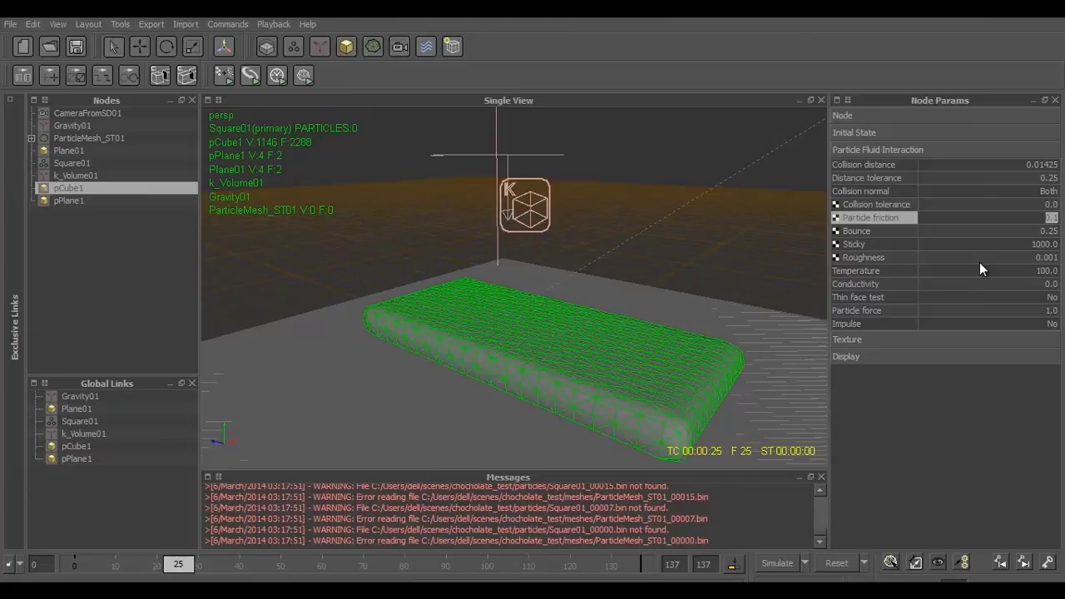
double_click(1054, 231)
double_click(1046, 245)
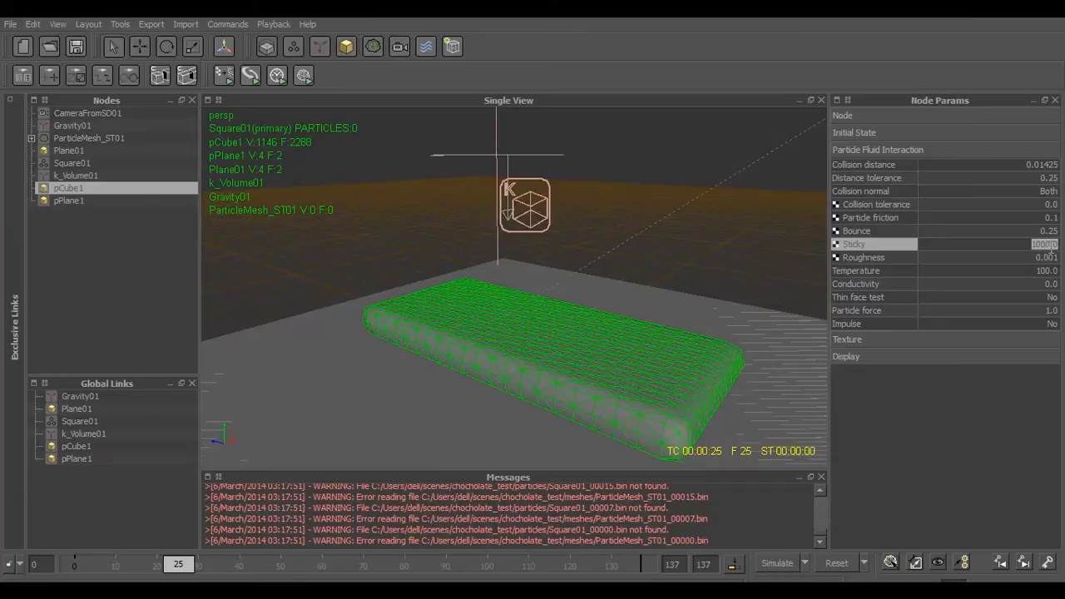
left_click(83, 163)
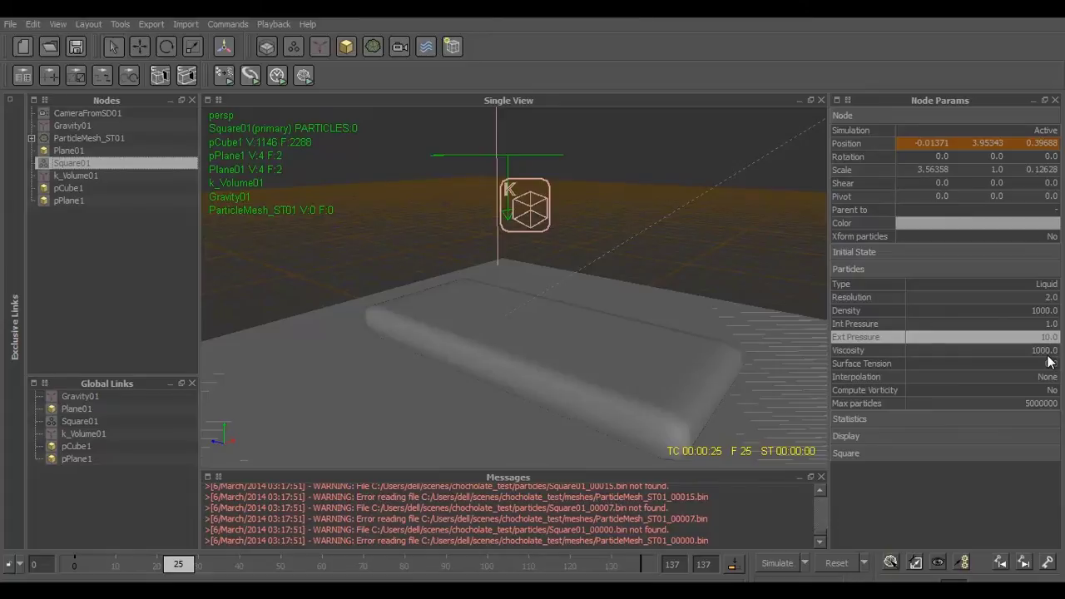
Commit Square01's Ext Pressure of 10 and return to pCube1's collision settings
key("Tab")
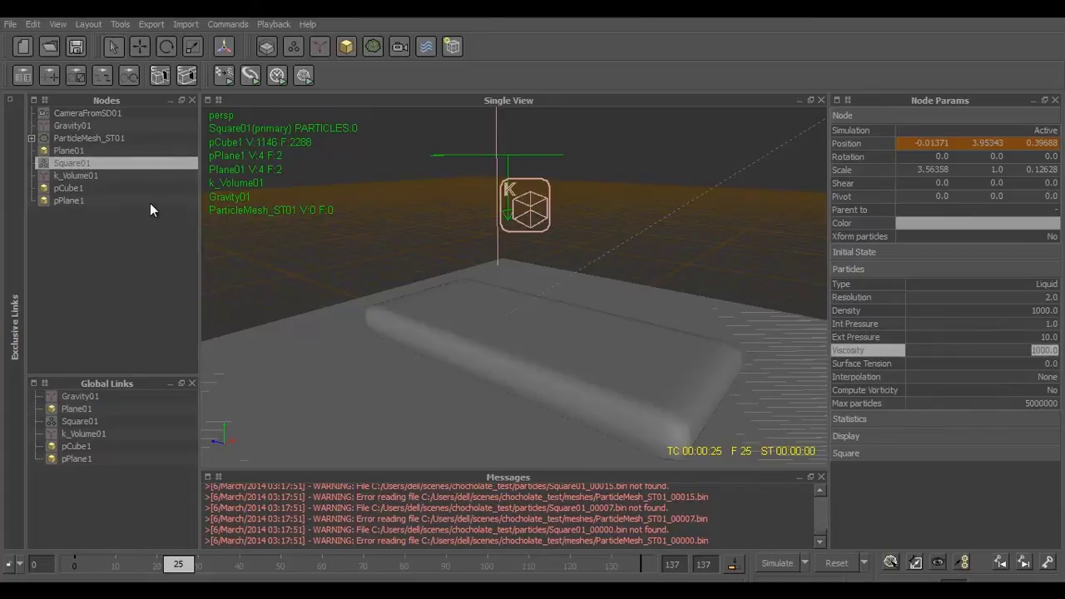
left_click(75, 188)
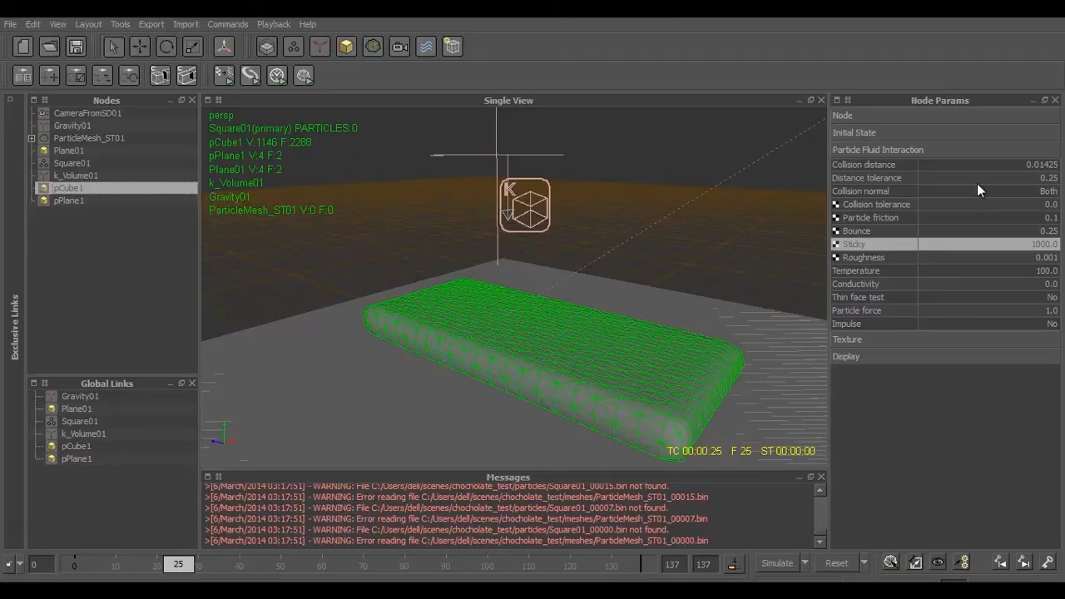
Run a brief test simulation and stop it
mouse_move(725, 317)
left_mouse_down("alt")
mouse_move(734, 366)
mouse_move(718, 329)
mouse_move(695, 353)
left_mouse_up("alt")
left_click(793, 565)
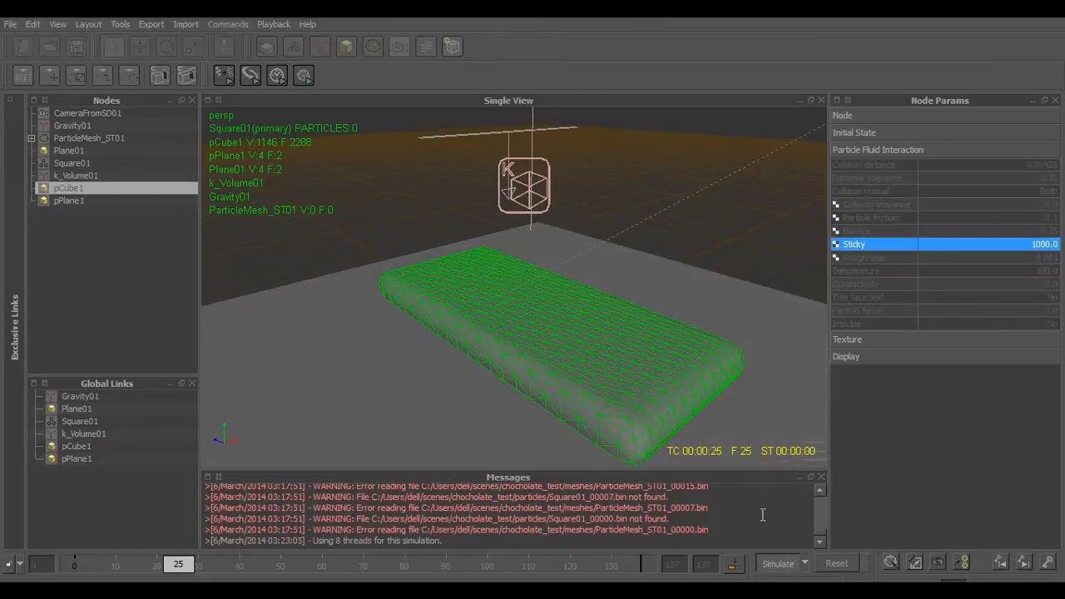
left_click(782, 564)
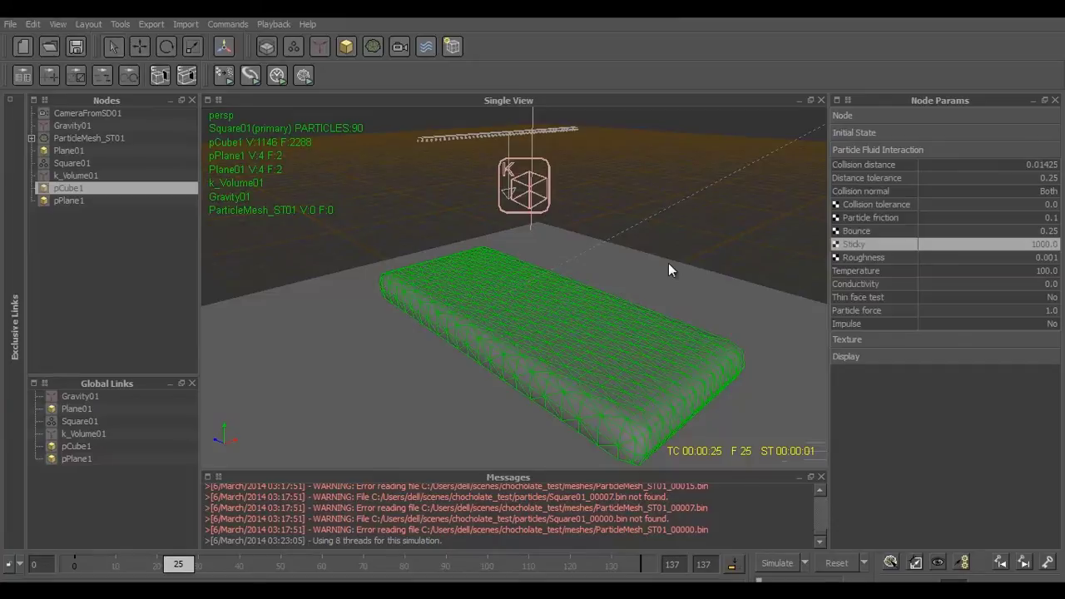
Reset all simulation data and start the liquid simulation again
key("ctrl+r")
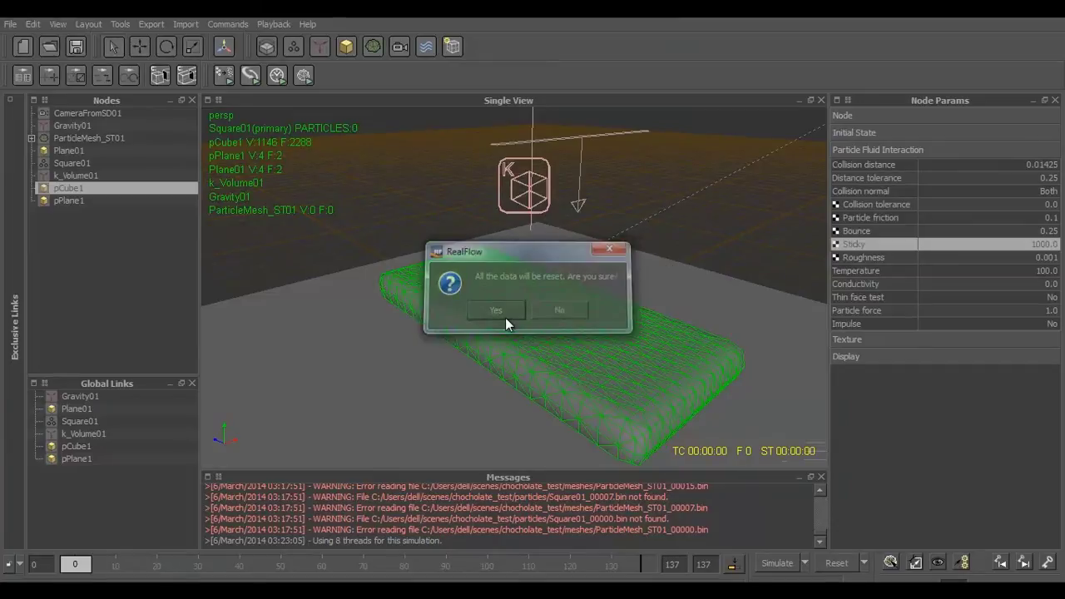
left_click(503, 312)
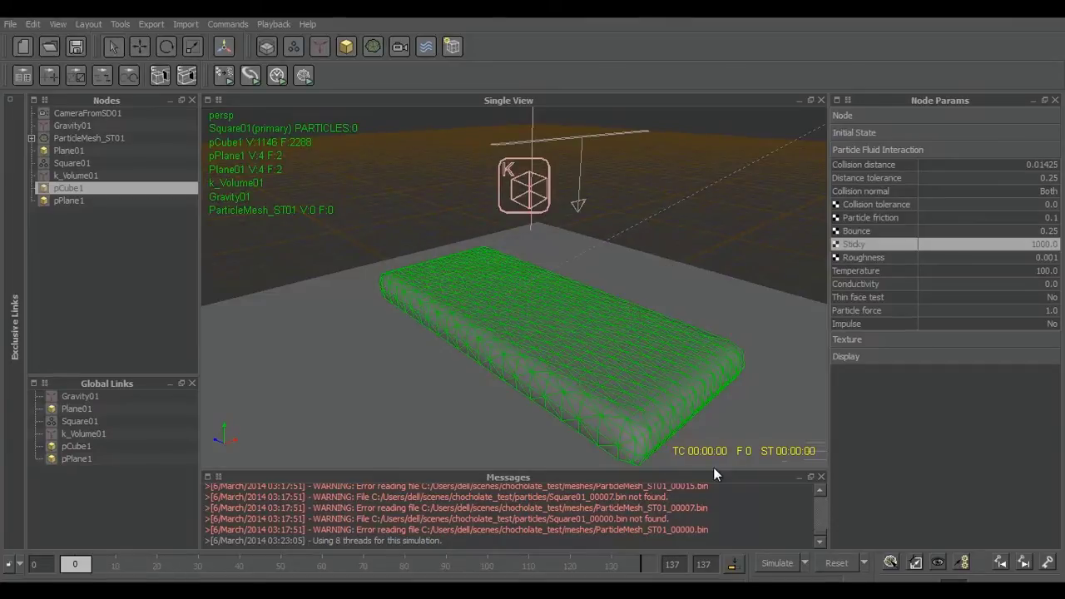
left_click(778, 564)
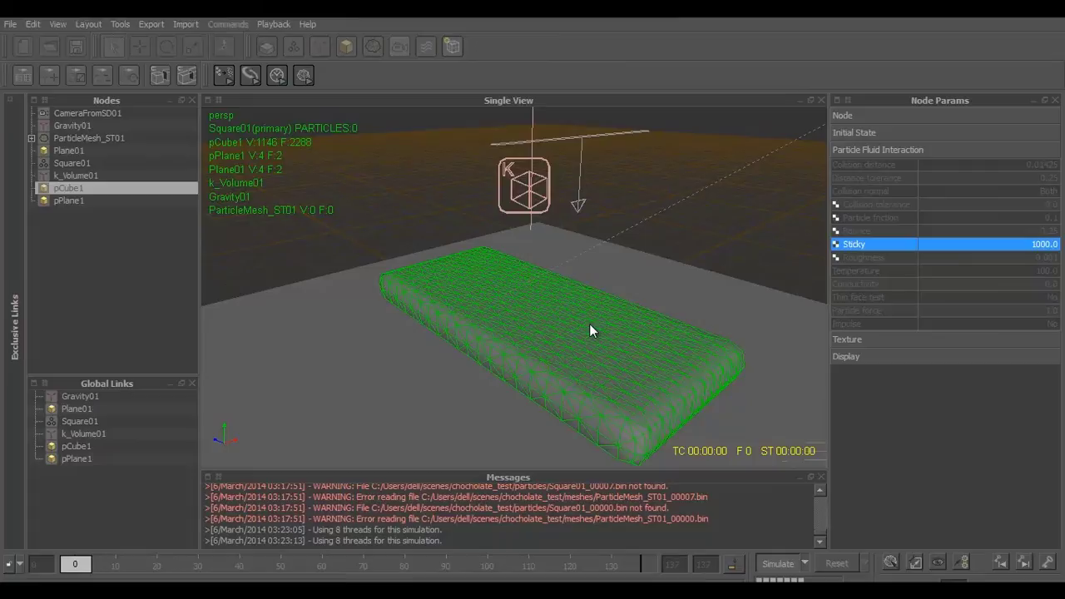
left_click_drag(590, 325, 593, 270, "alt")
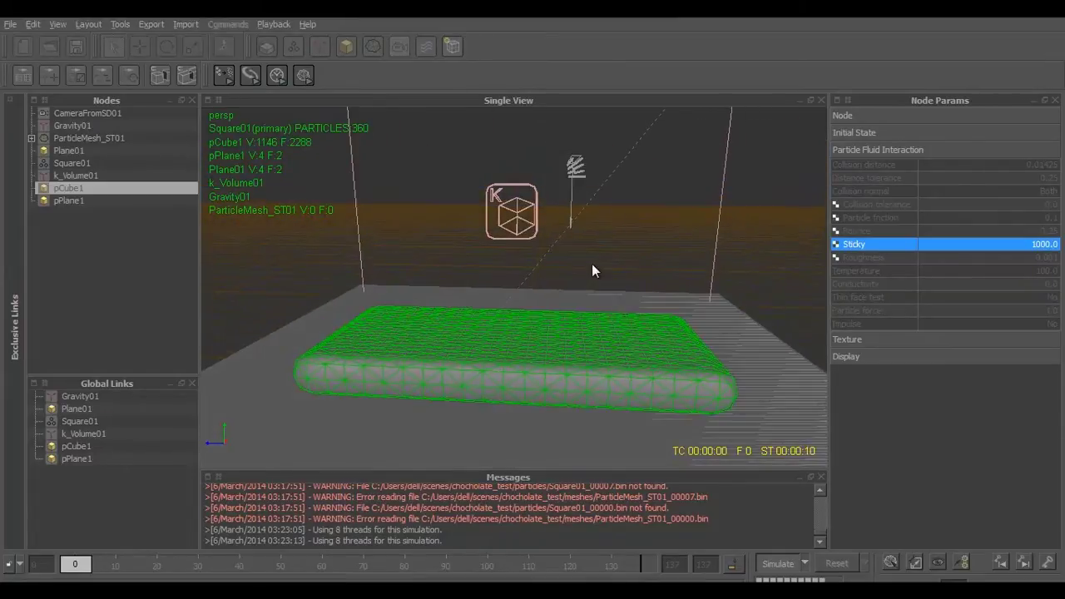
left_click_drag(616, 385, 541, 349, "alt")
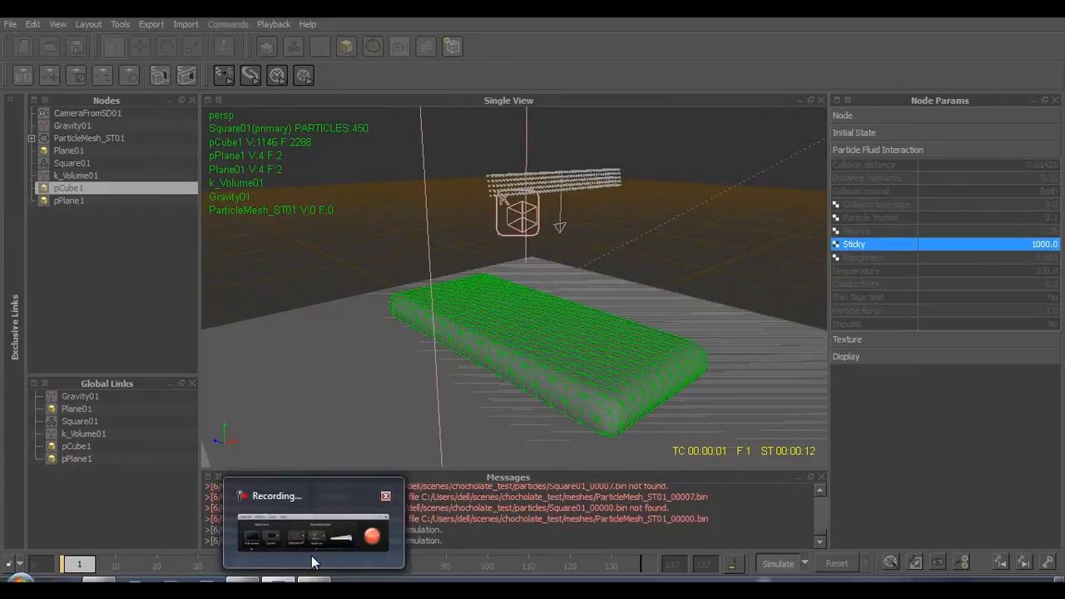
Orbit around the finished 137-frame simulation and scrub back to about frame 84
left_click(309, 543)
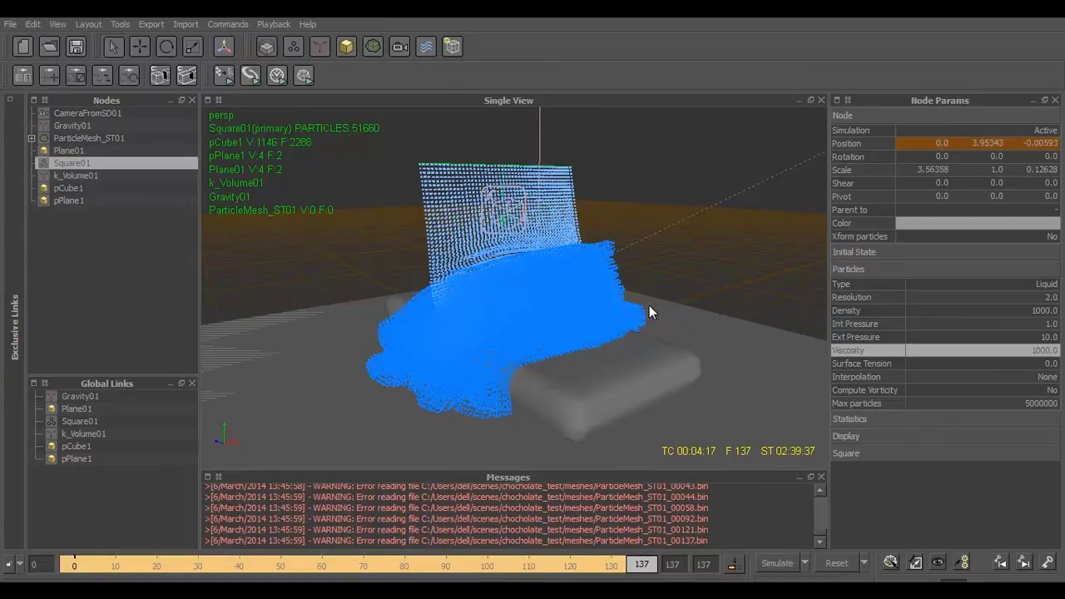
mouse_move(649, 322)
left_mouse_down("alt")
mouse_move(673, 335)
mouse_move(662, 321)
left_mouse_up("alt")
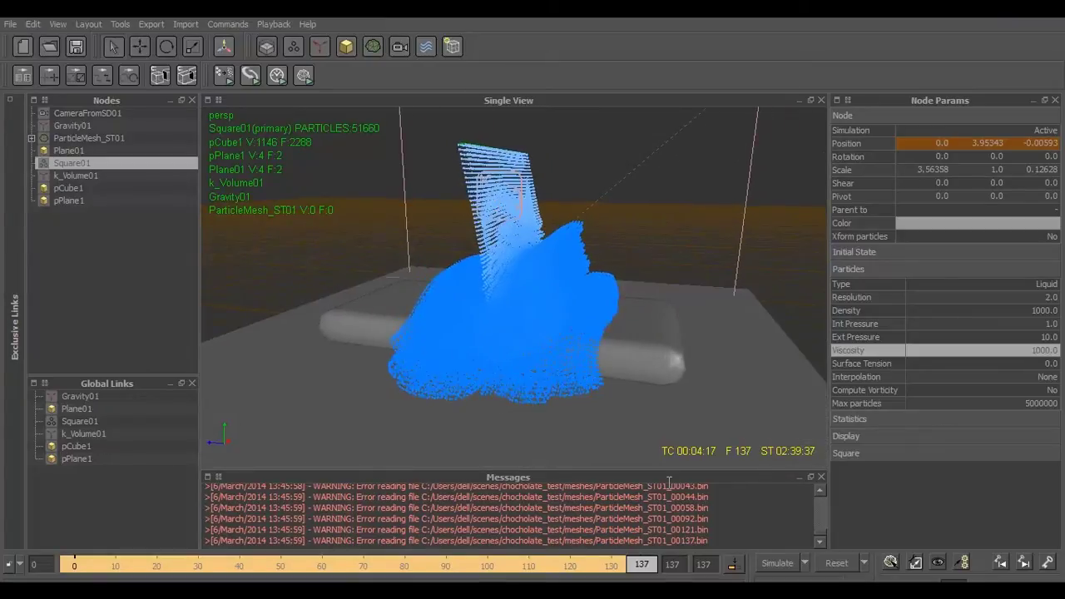
mouse_move(643, 566)
left_mouse_down()
mouse_move(274, 566)
mouse_move(641, 566)
left_mouse_up()
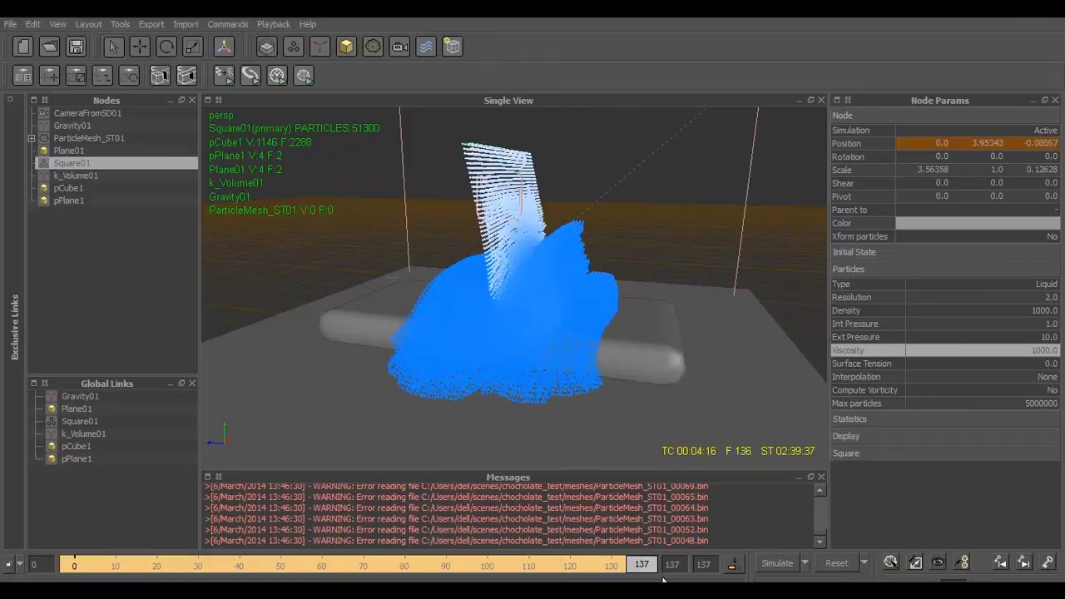
left_click_drag(667, 343, 595, 344, "alt")
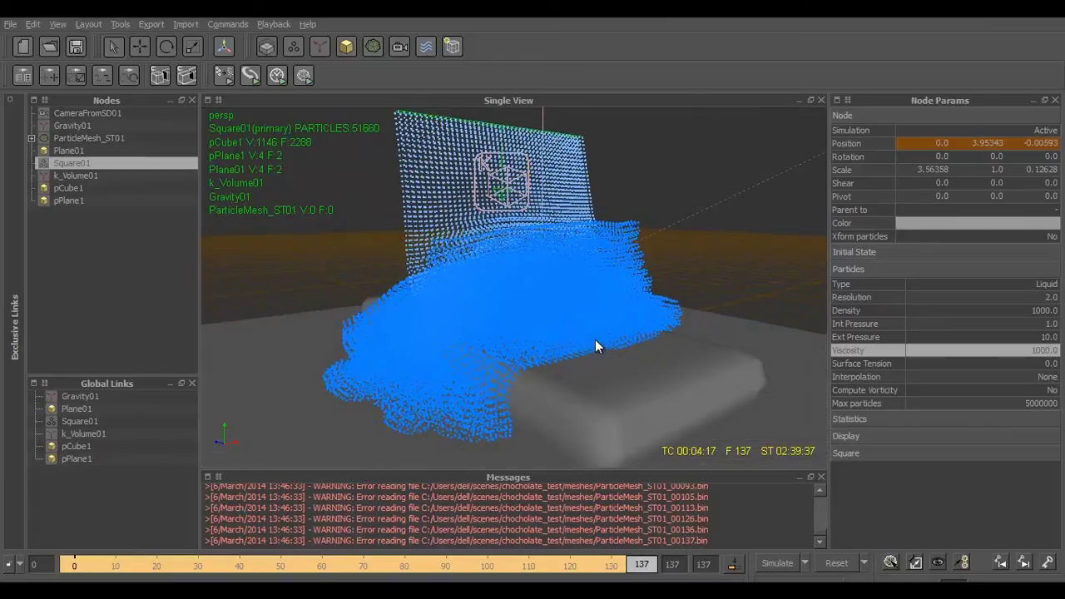
Browse the Add > Mesh node menu, then set ParticleMesh_ST01's Build to Yes
left_click(168, 226)
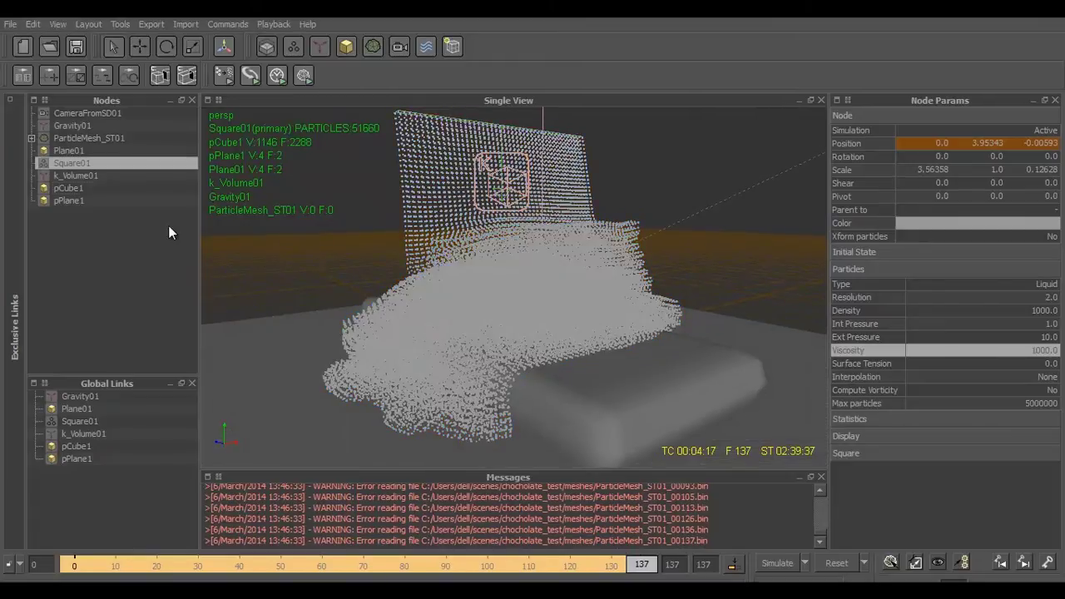
right_click(142, 223)
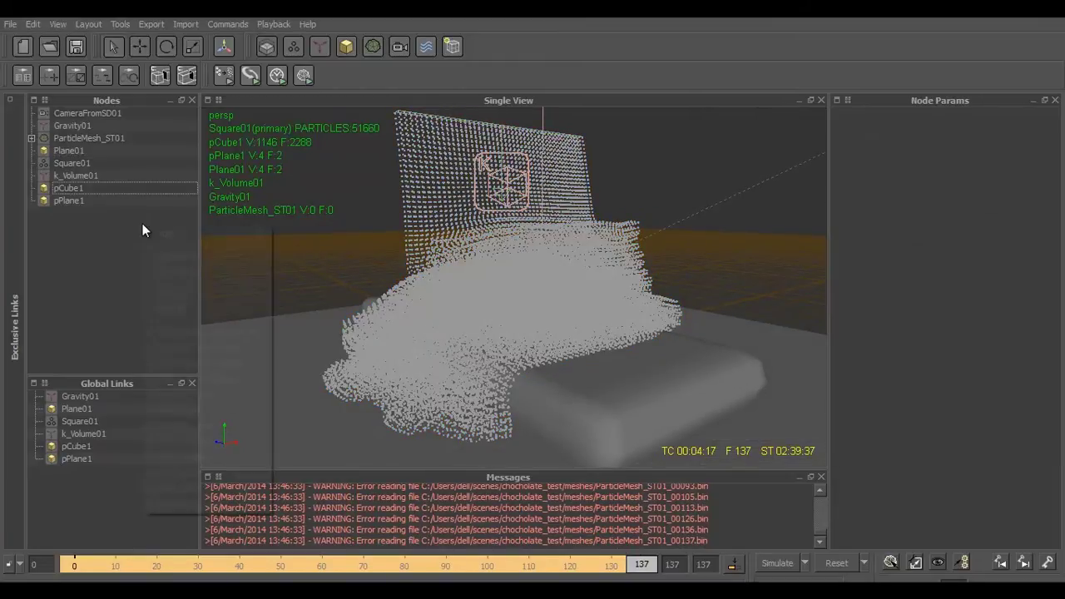
mouse_move(160, 234)
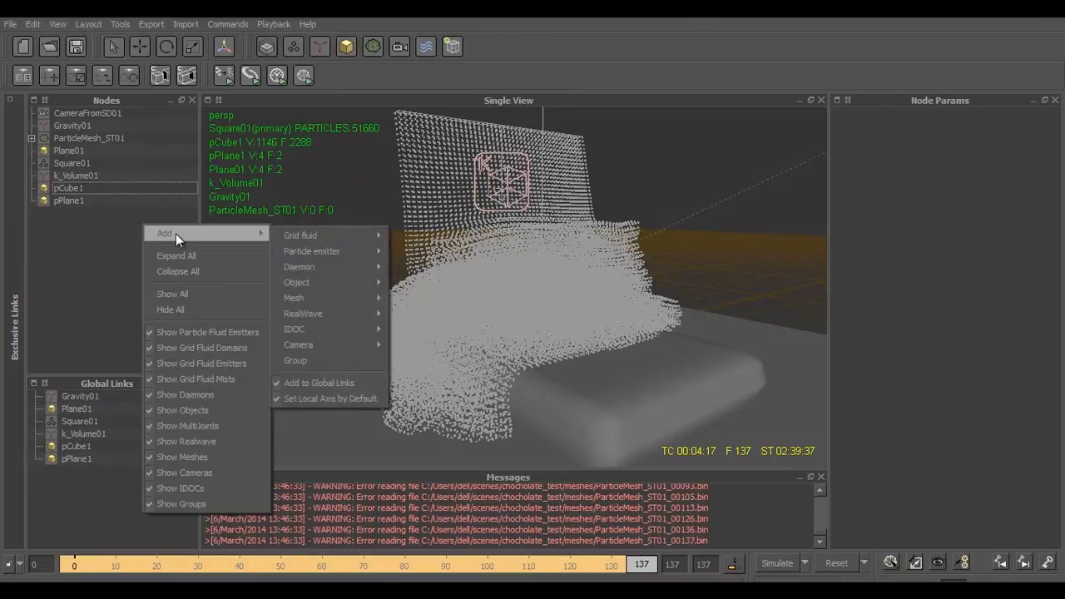
mouse_move(354, 302)
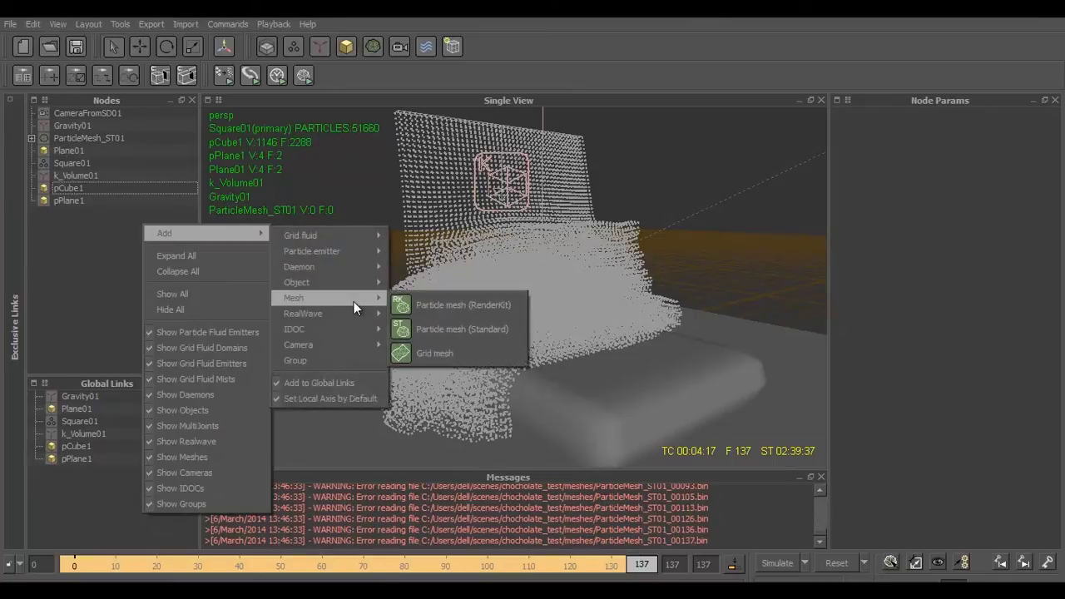
left_click(457, 330)
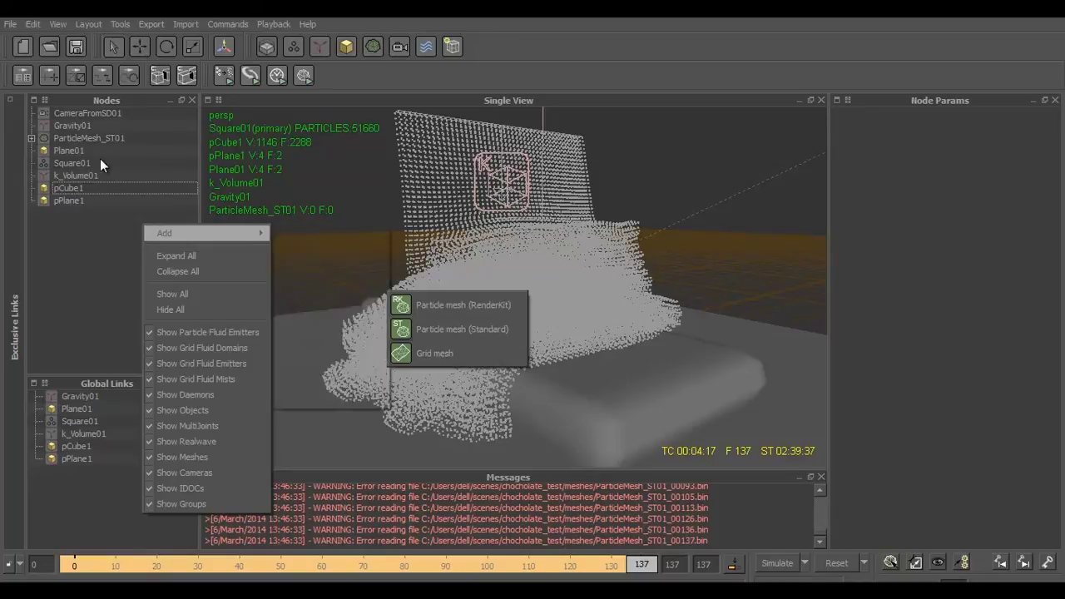
left_click(95, 137)
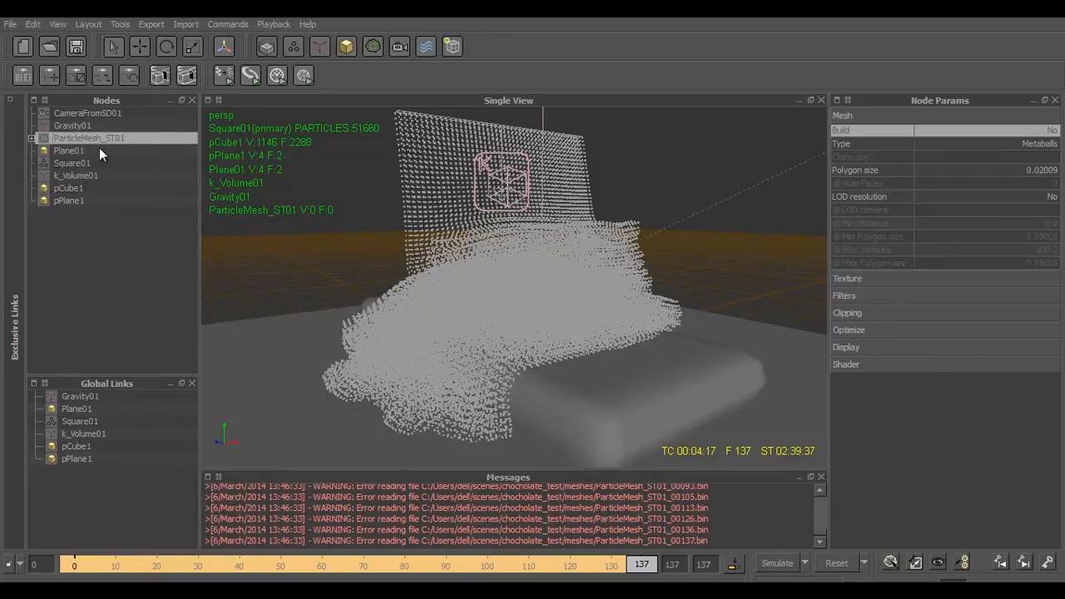
left_click(1053, 131)
Show ParticleMesh_ST01's Filters: filtering on, Relaxation 0.01, Tension 0.0, Steps 64
left_click_drag(534, 328, 611, 337, "alt")
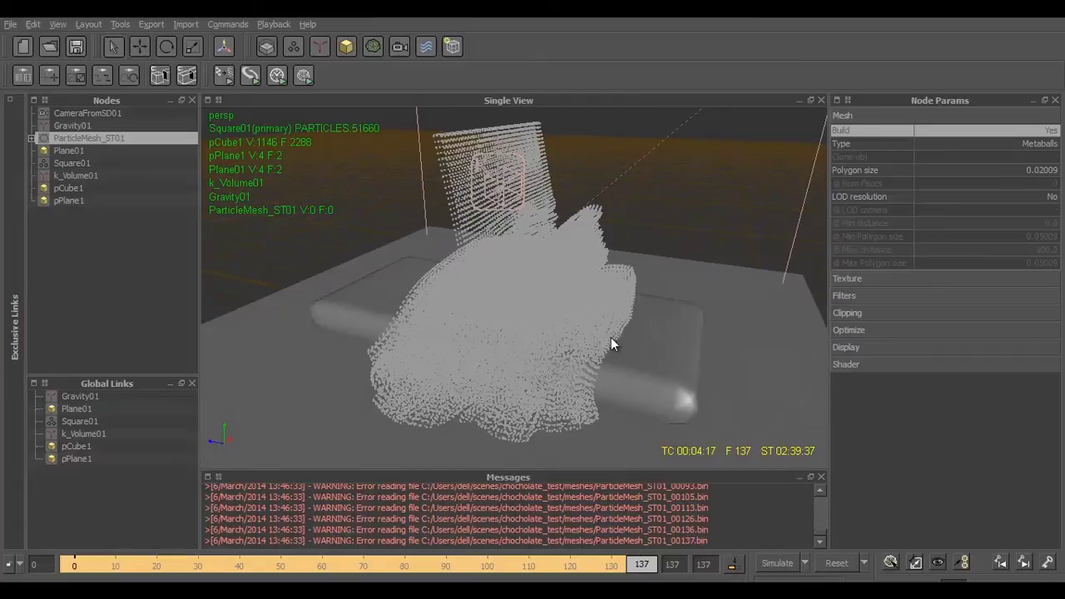
left_click(1026, 279)
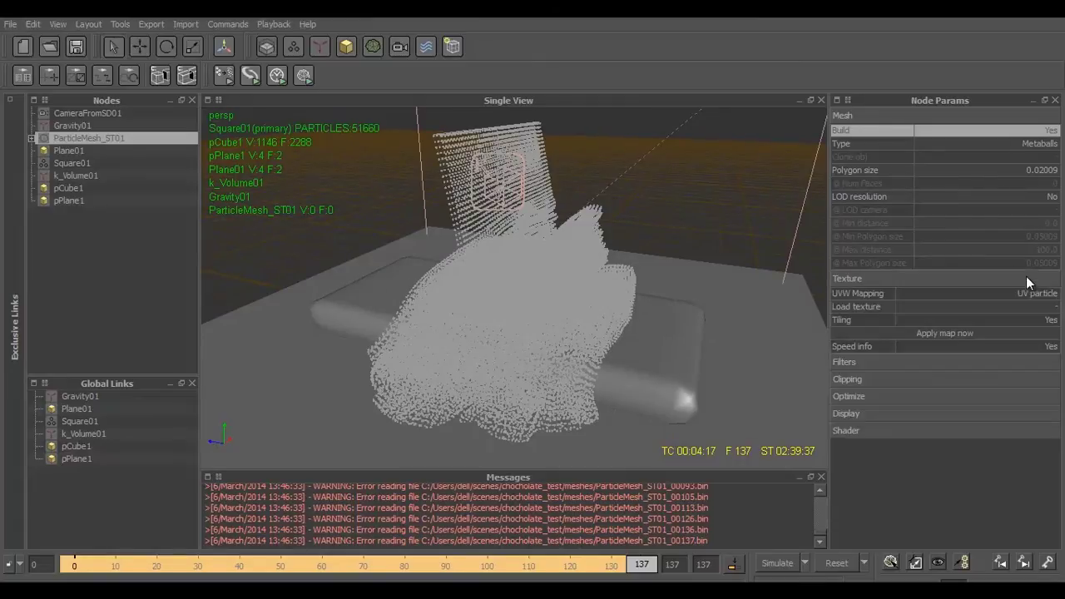
left_click(1022, 279)
left_click(1015, 297)
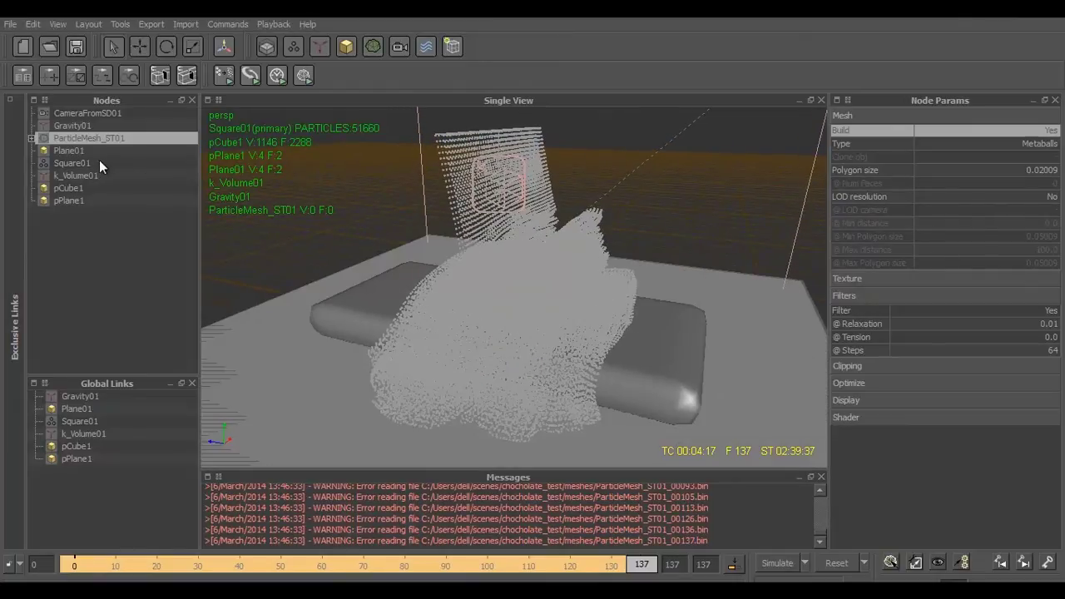
Build ParticleMesh_ST01 at frame 137 (187,821 vertices), then inspect the shaded mesh and reselect it
right_click(99, 141)
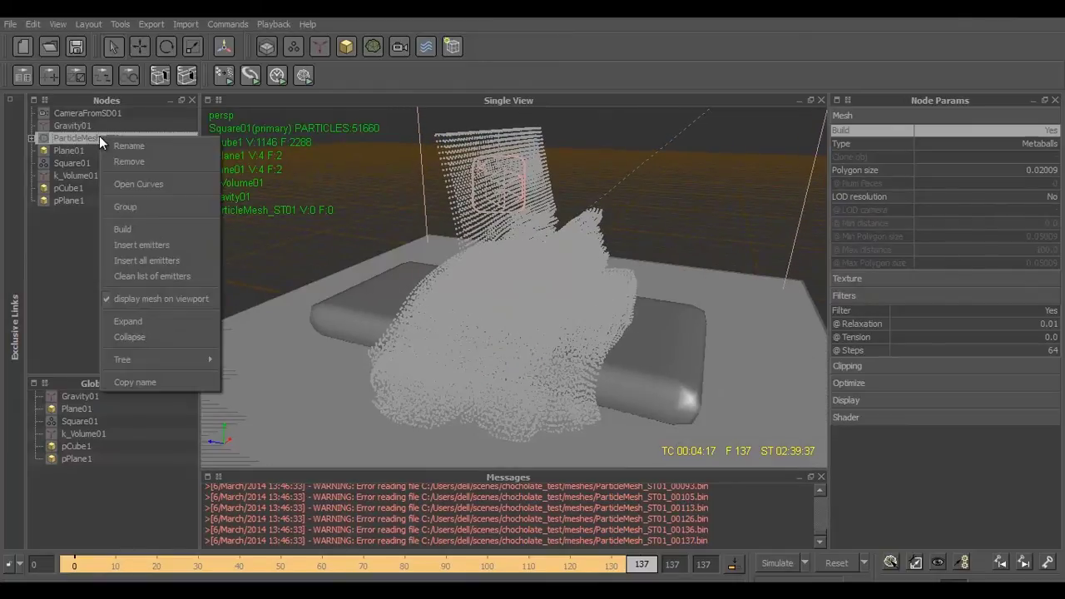
left_click(149, 229)
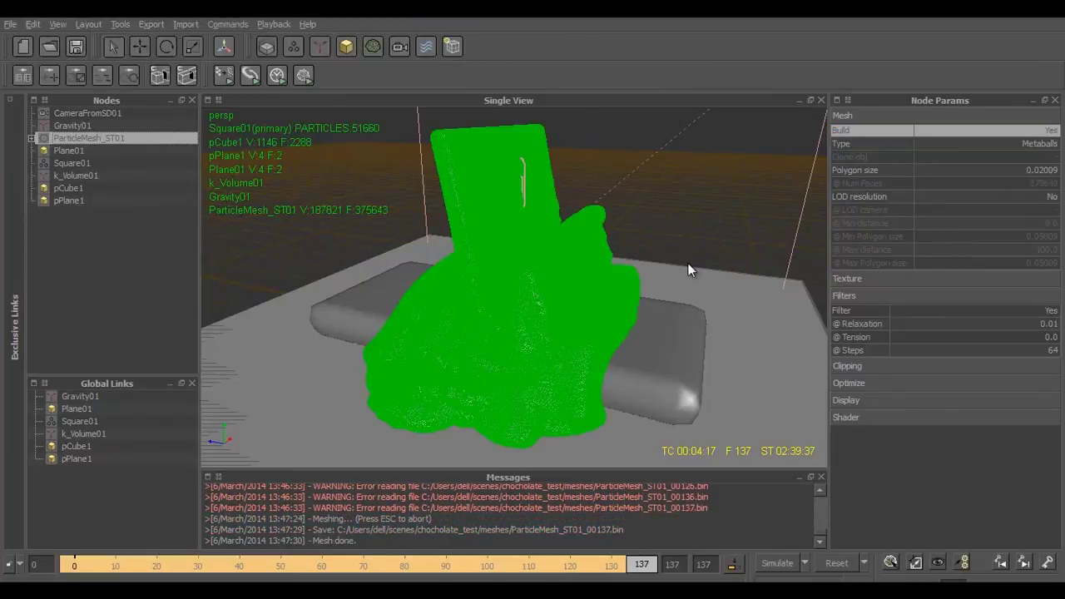
left_click_drag(702, 182, 681, 269, "alt")
left_click(681, 269)
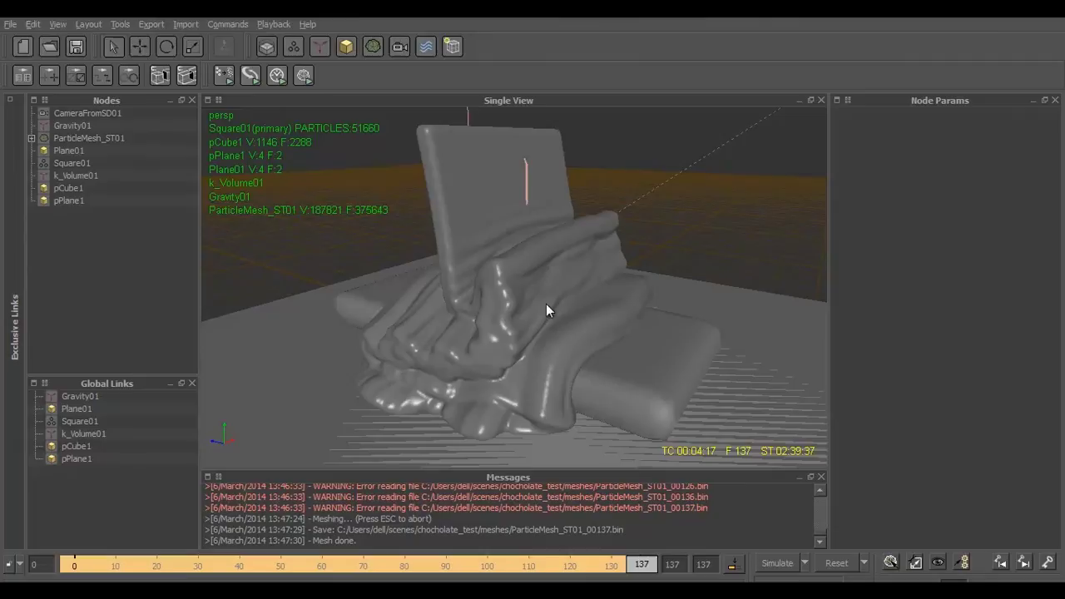
left_click_drag(546, 311, 573, 270, "alt")
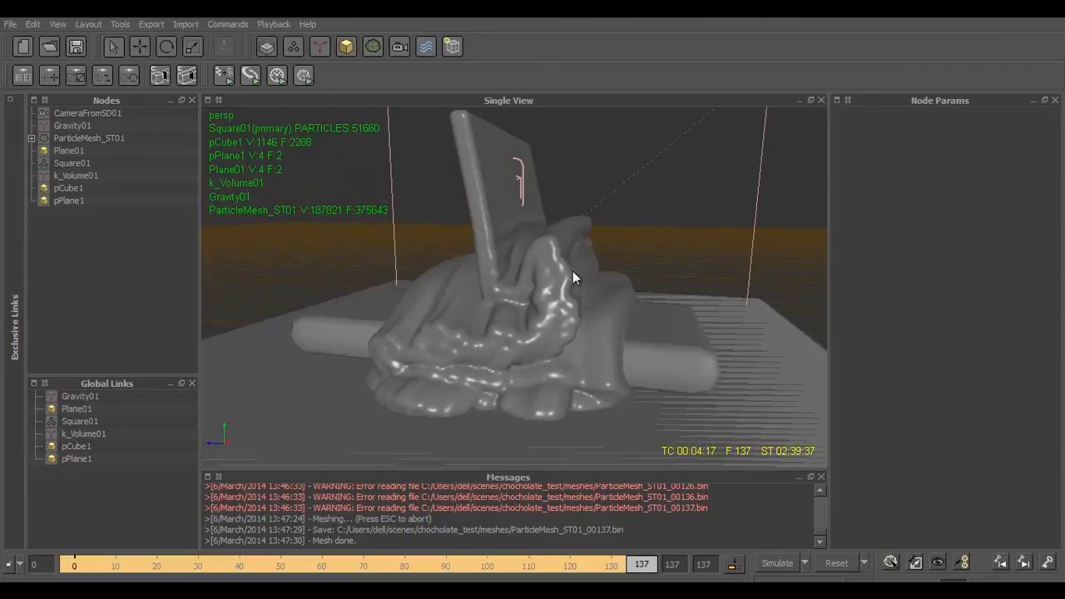
left_click(502, 217)
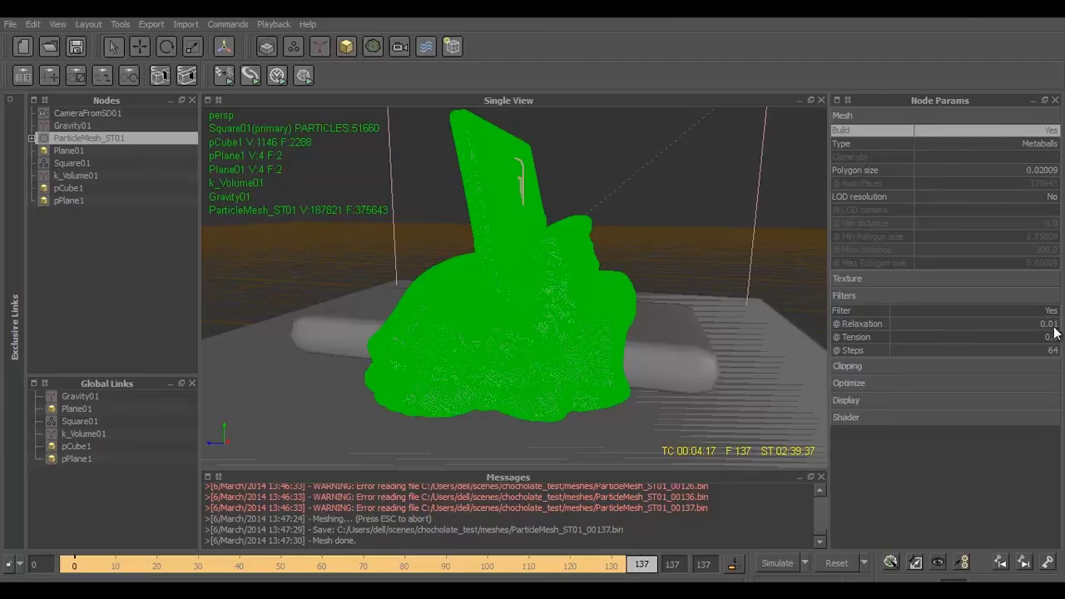
double_click(1044, 171)
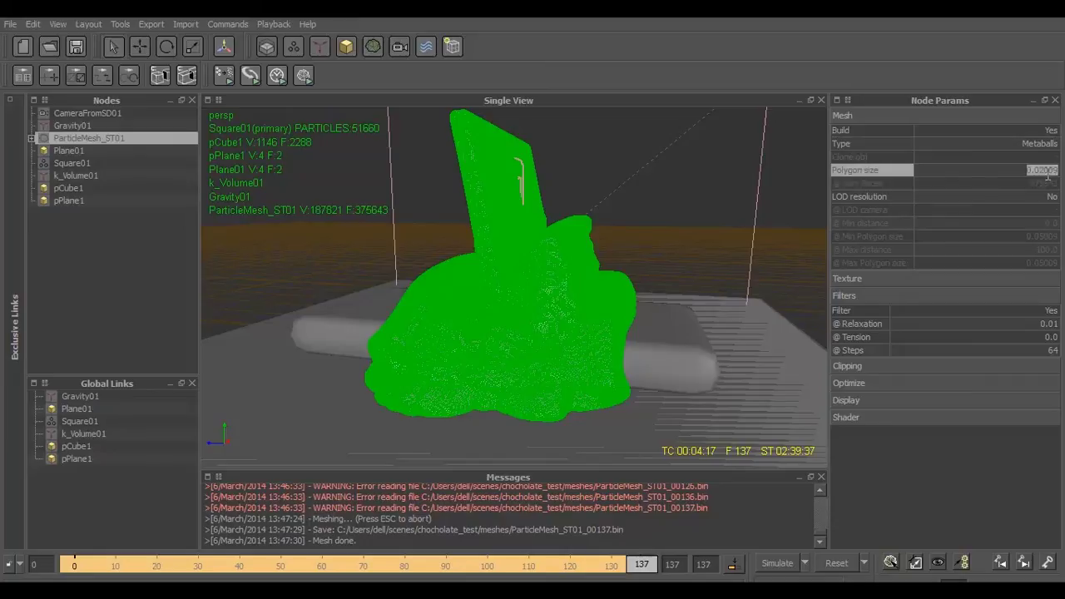
left_click(1045, 171)
left_click_drag(1043, 170, 1048, 169)
left_click(1046, 171)
key("BackSpace")
type("5")
key("Escape")
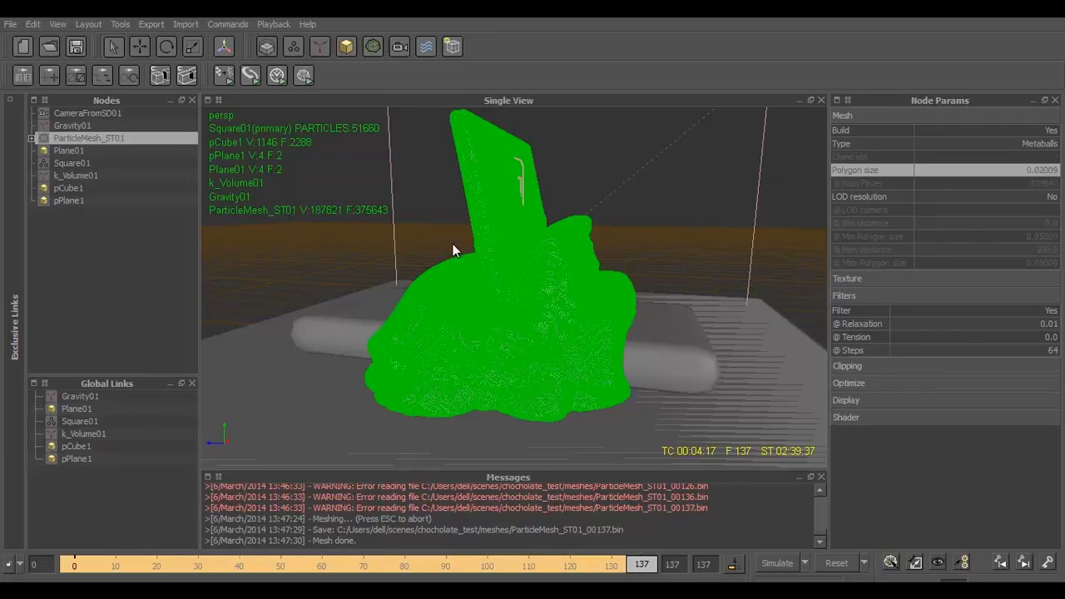
left_click(452, 249)
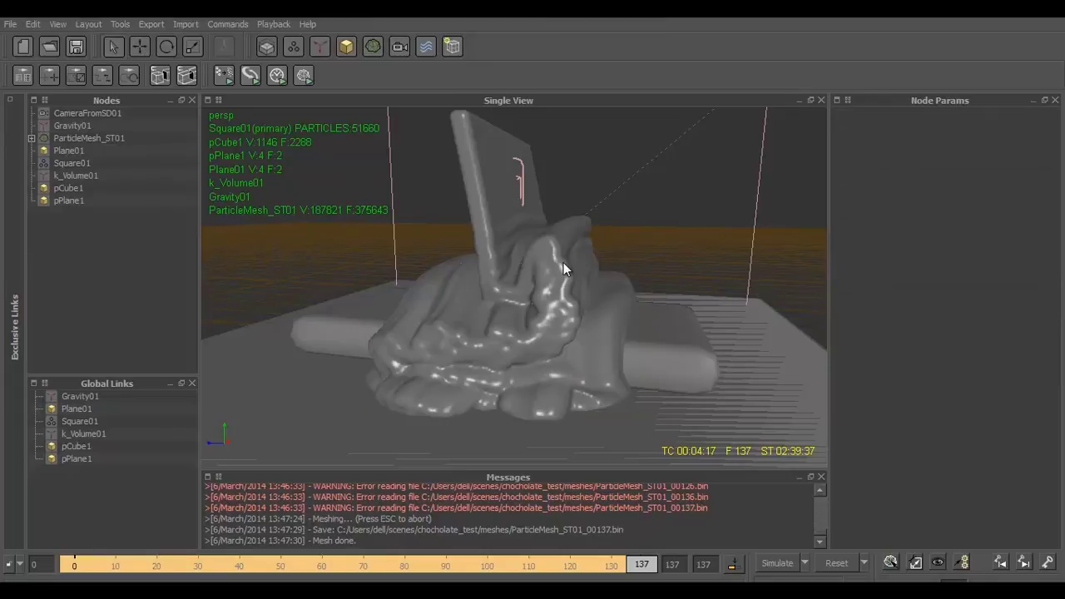
left_click(601, 289)
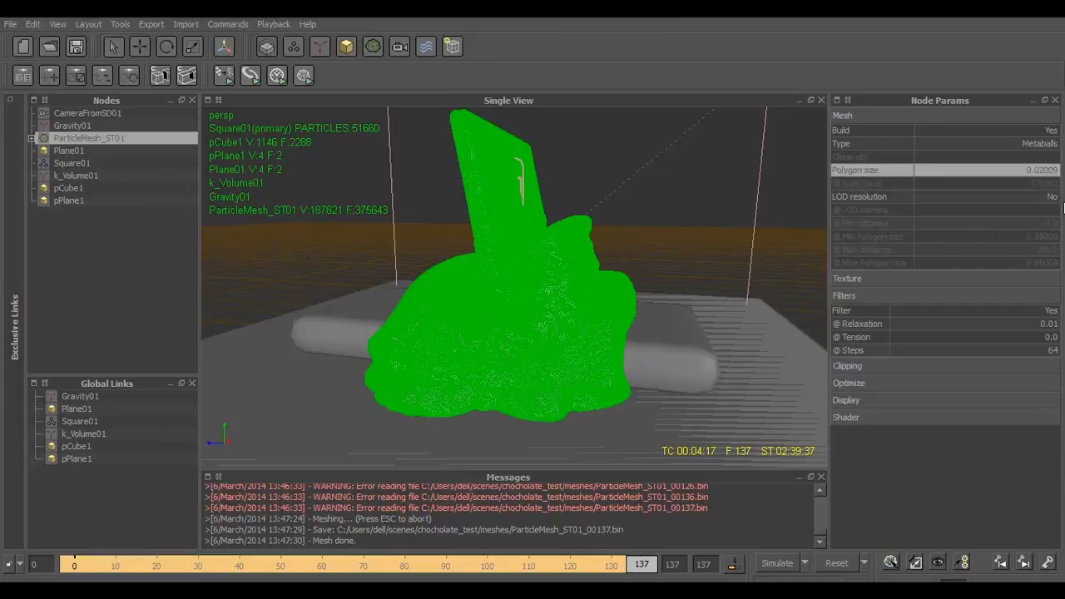
left_click(1054, 402)
left_click(1054, 402)
left_click(1053, 418)
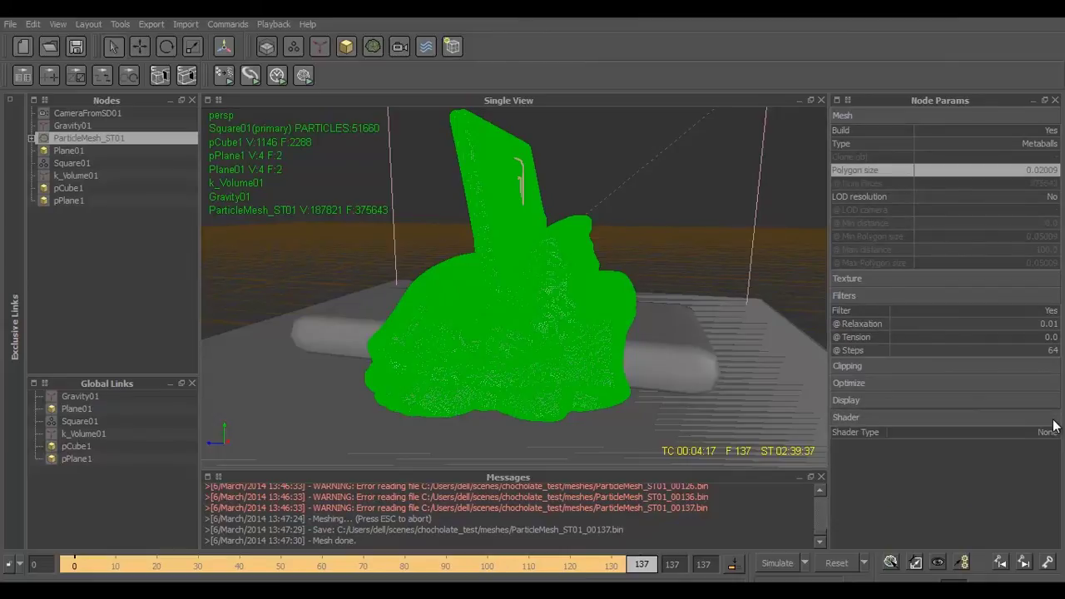
left_click(1053, 381)
left_click(1054, 381)
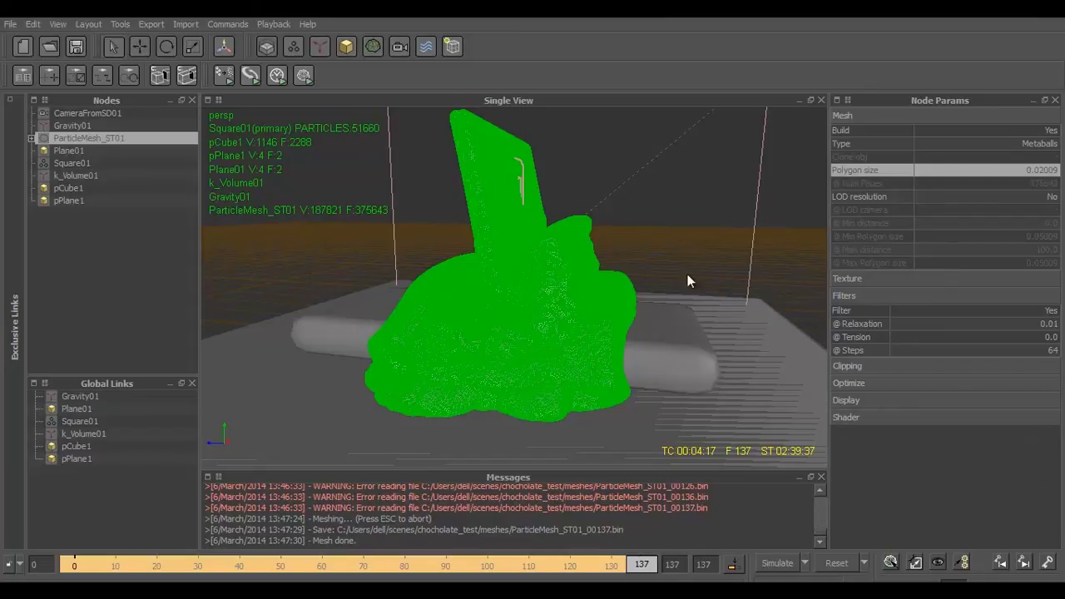
left_click_drag(599, 282, 653, 260, "alt")
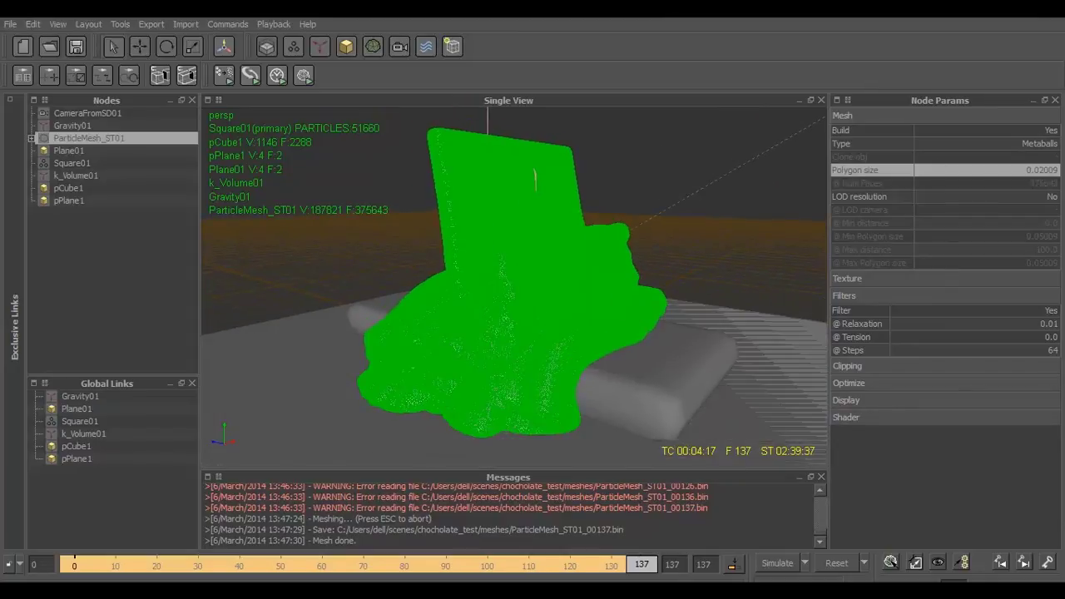
Rewind to frame 0 and build ParticleMesh_ST01 meshes for every frame through 137
key("Home")
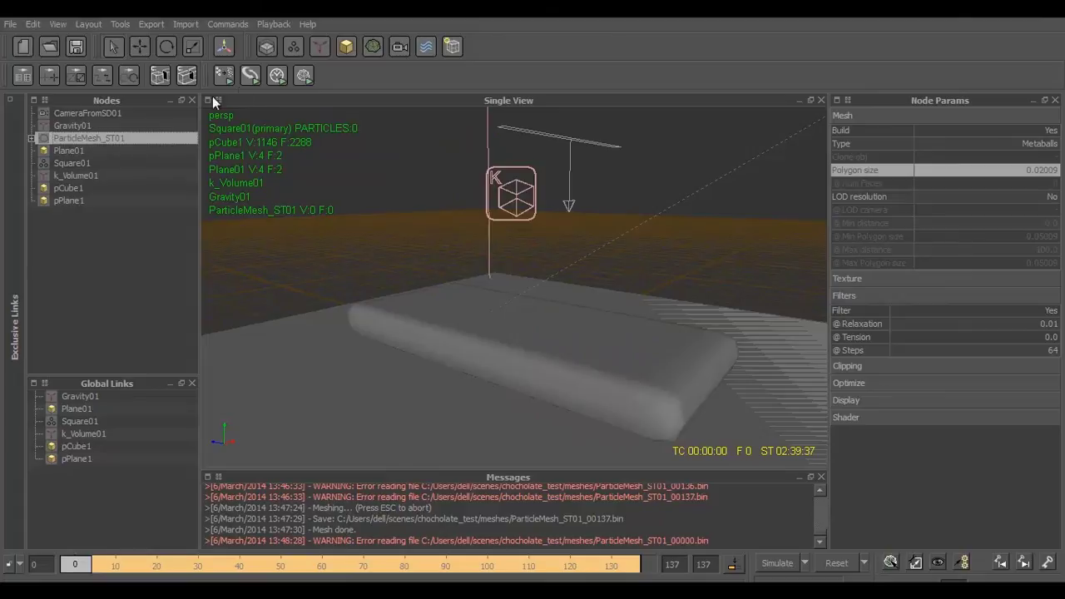
left_click(303, 76)
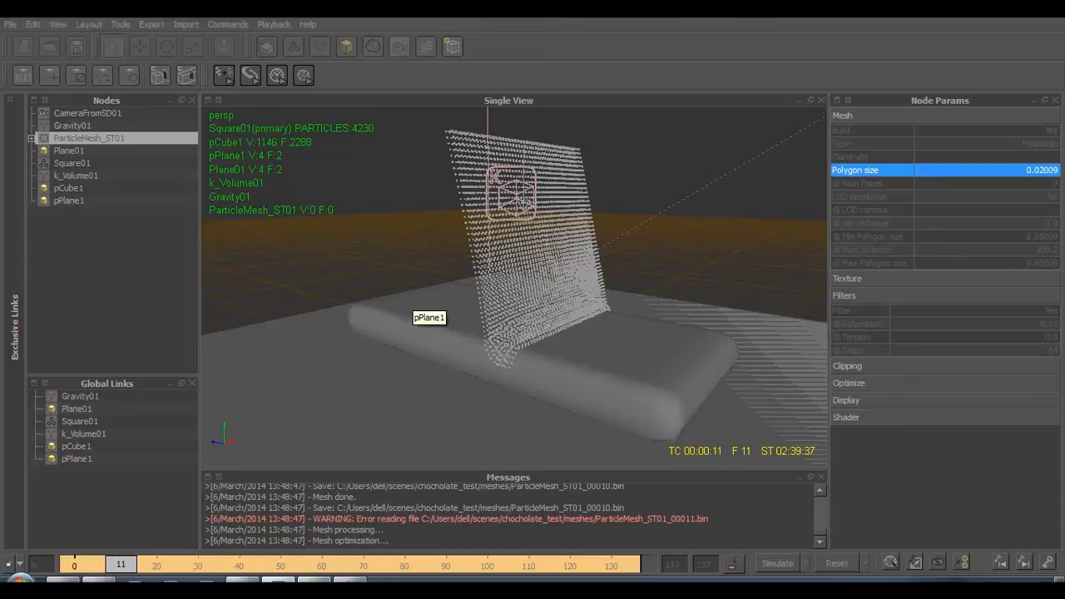
left_click(349, 512)
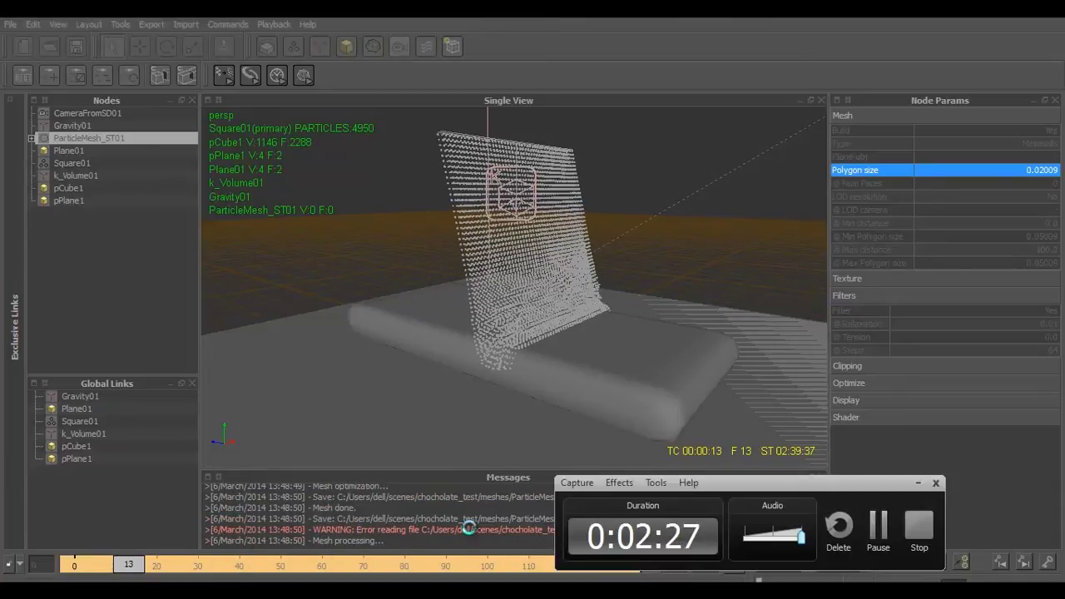
left_click(878, 527)
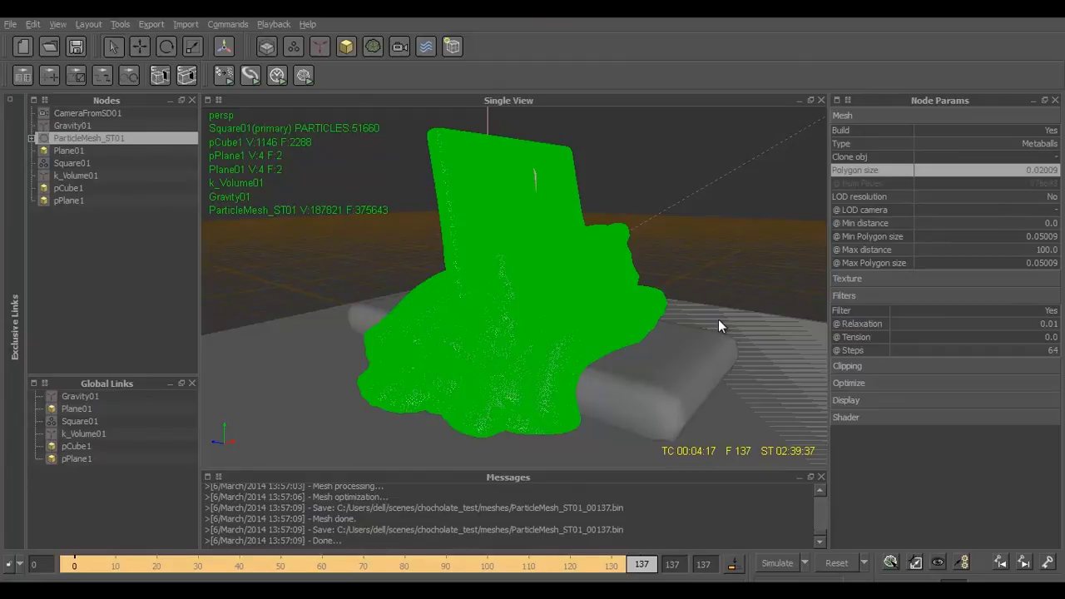
Inspect the shaded chocolate mesh from several angles, then show Square01's liquid settings (viscosity 1000)
left_click_drag(651, 344, 670, 370, "alt")
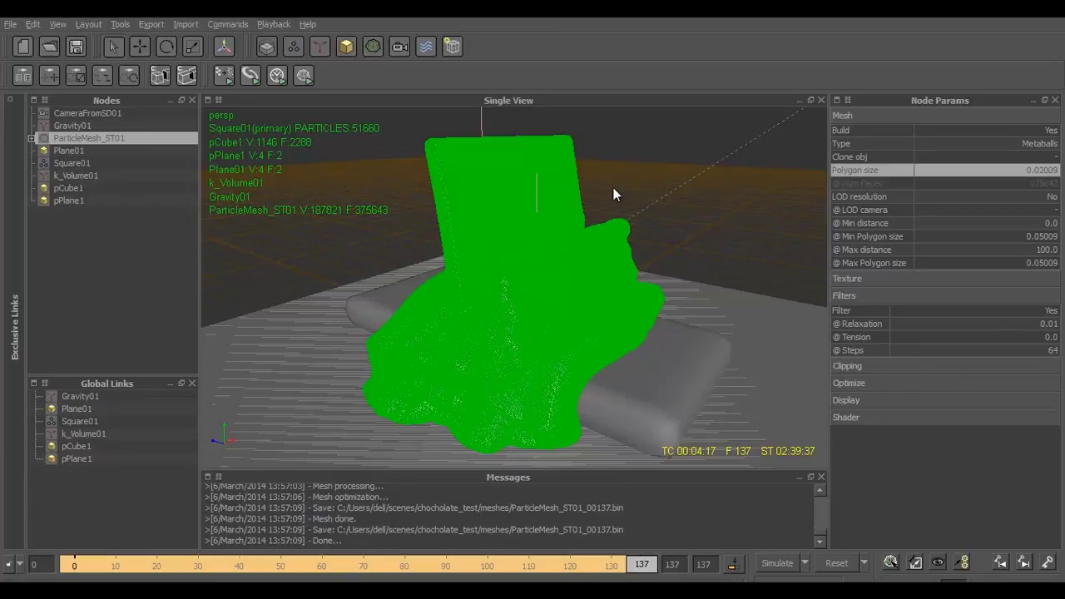
left_click(655, 258)
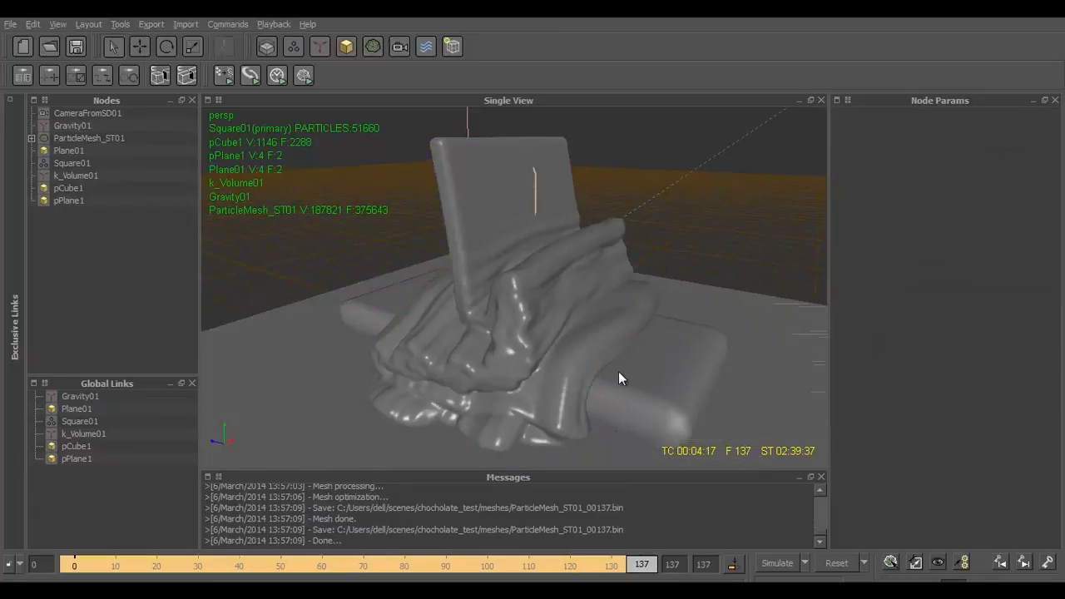
left_click_drag(619, 372, 682, 367, "alt")
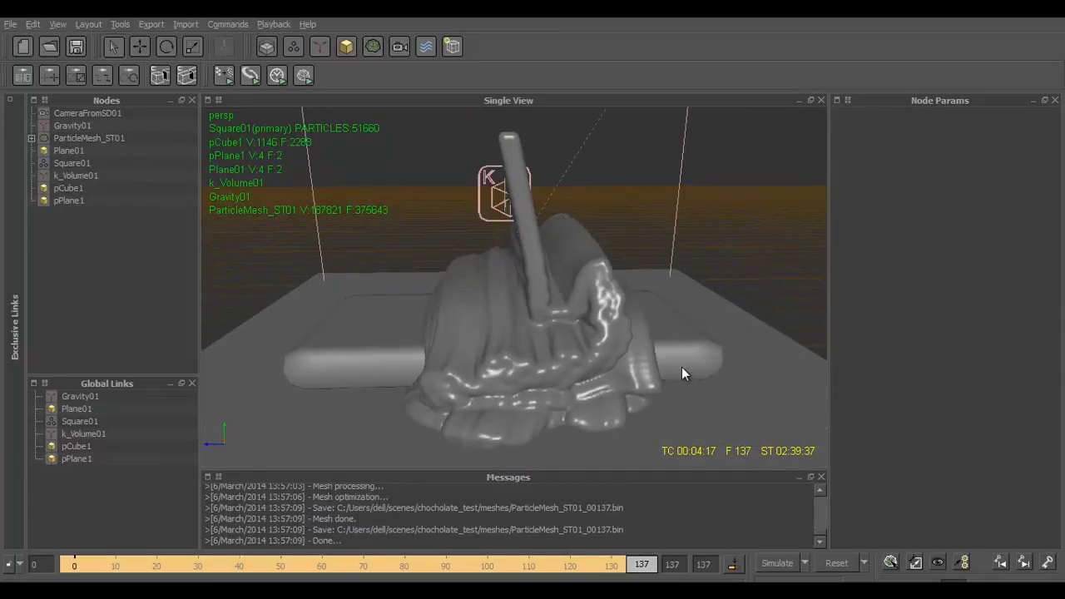
middle_click_drag(645, 363, 594, 367)
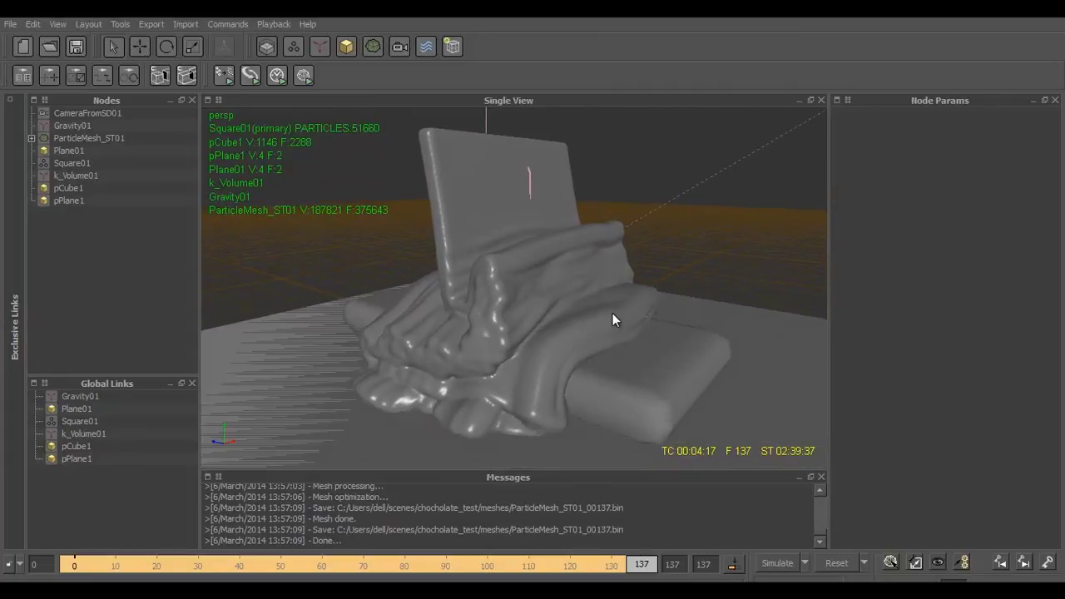
left_click(587, 240)
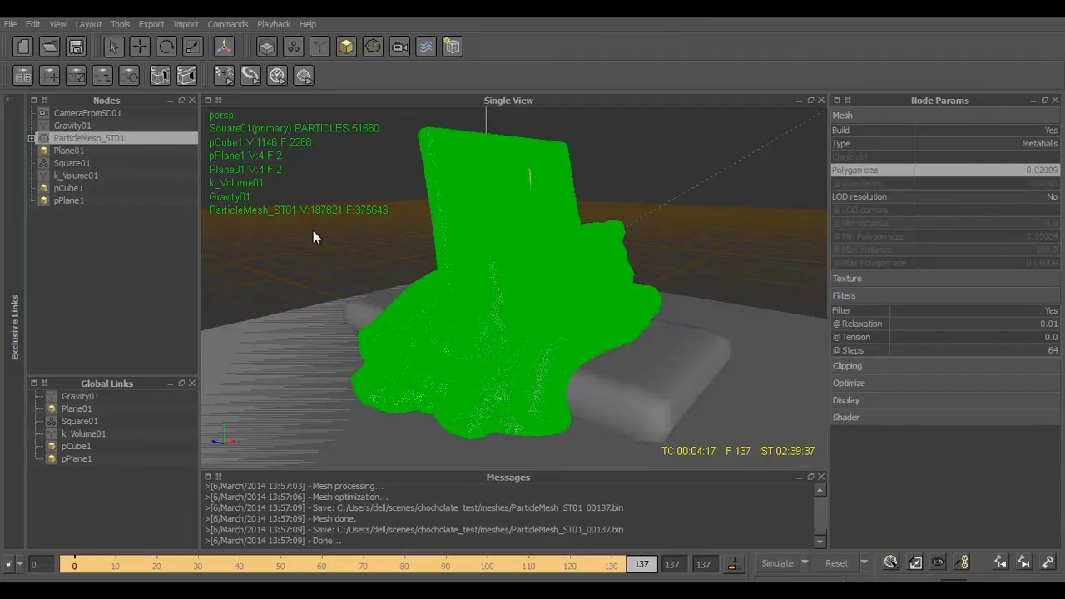
left_click(124, 162)
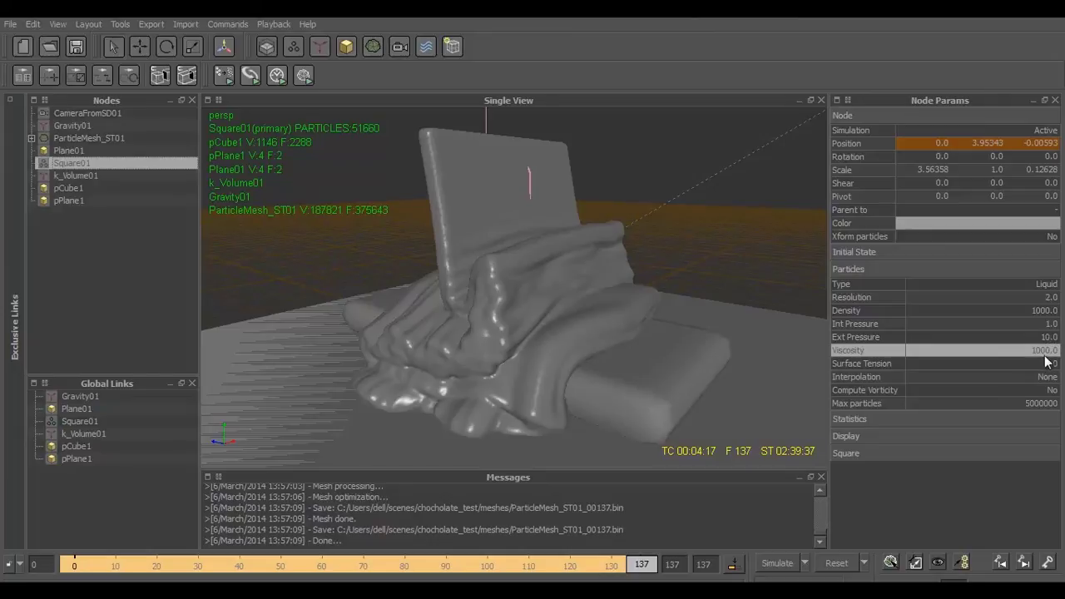
Expand Square01's Square emission settings to reveal its speed of 10.0
left_click(1028, 457)
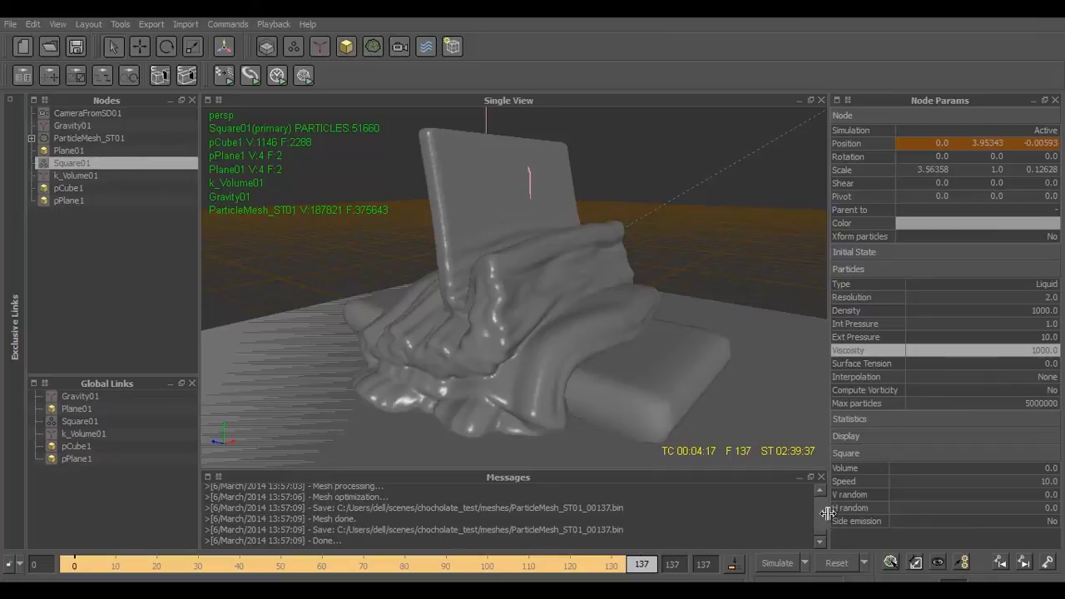
left_click(807, 565)
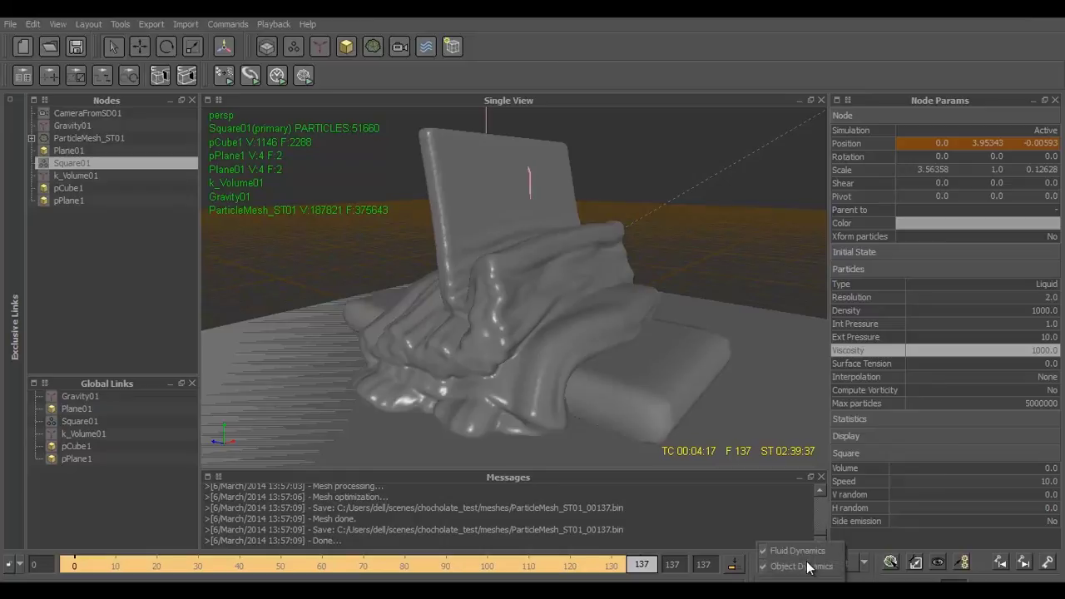
left_click(799, 580)
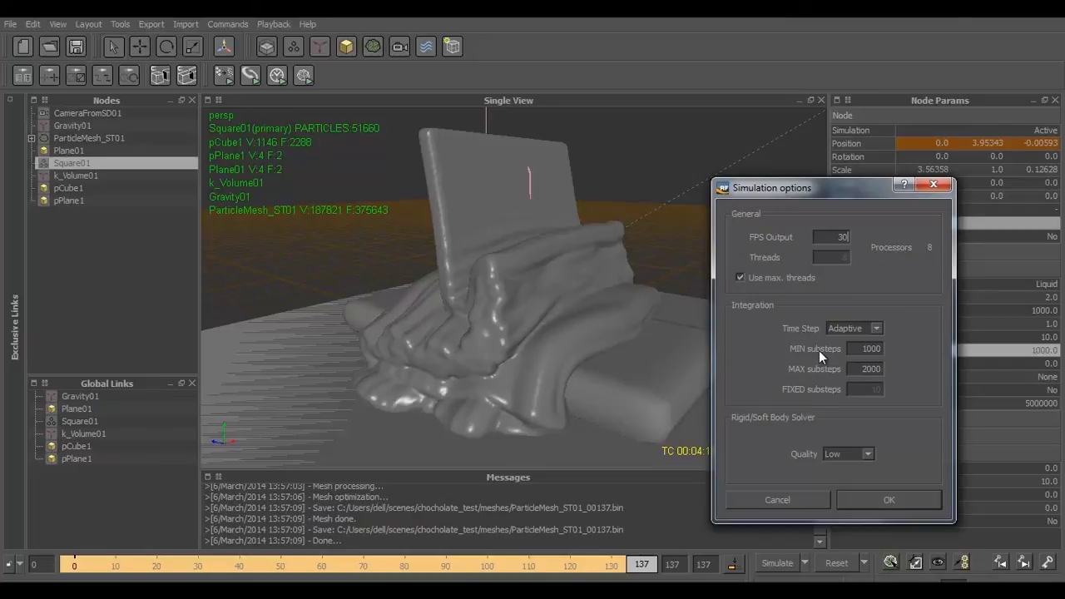
double_click(865, 349)
left_click_drag(868, 193, 725, 152)
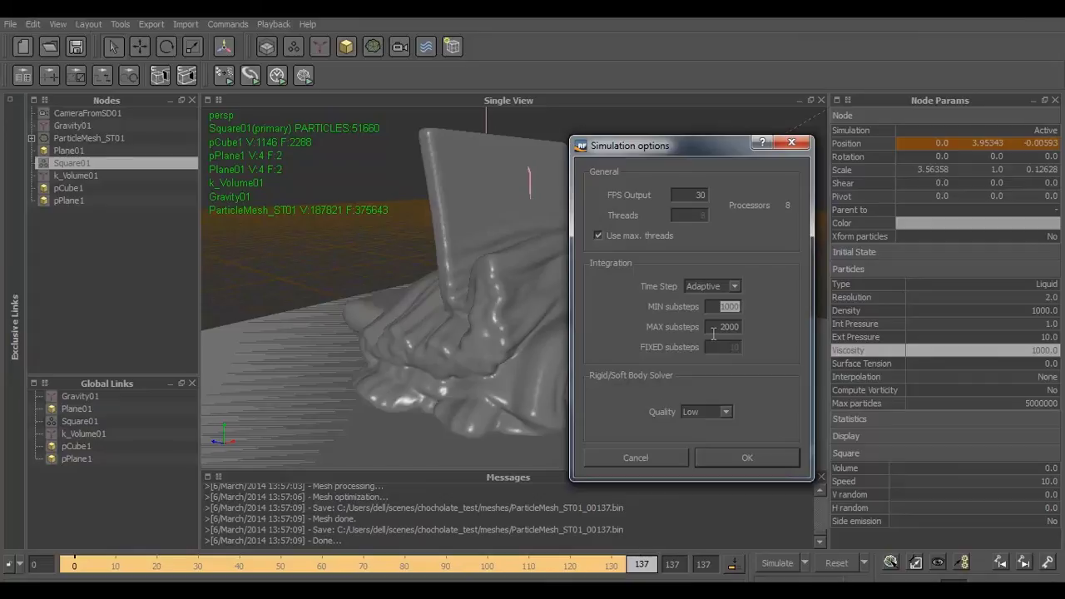
key("Tab")
left_click(679, 458)
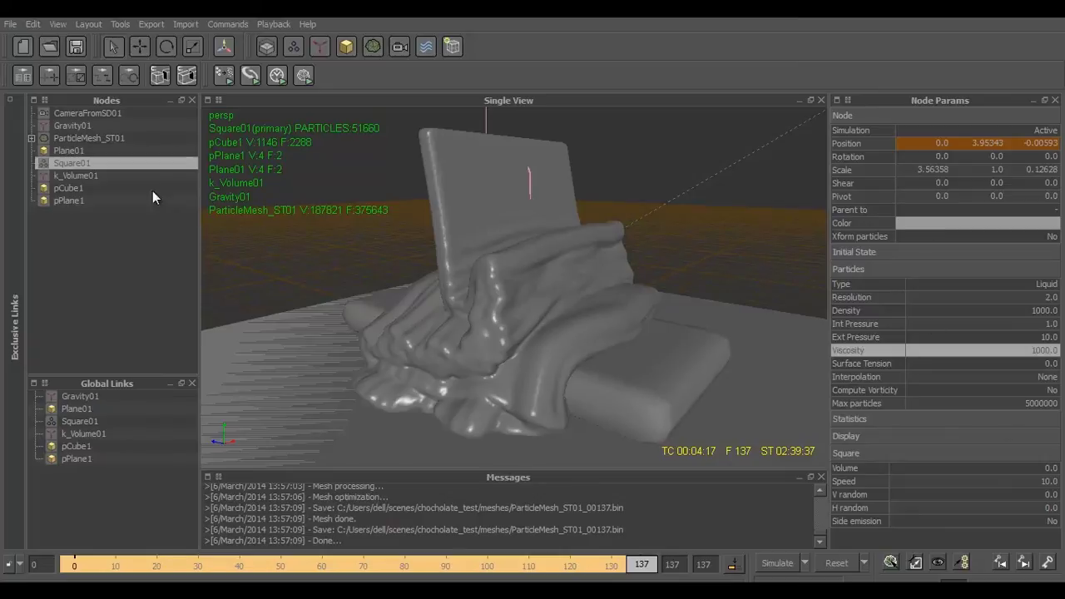
Check pCube1's particle friction, collision tolerance and bounce, then return to ParticleMesh_ST01's settings
left_click(81, 187)
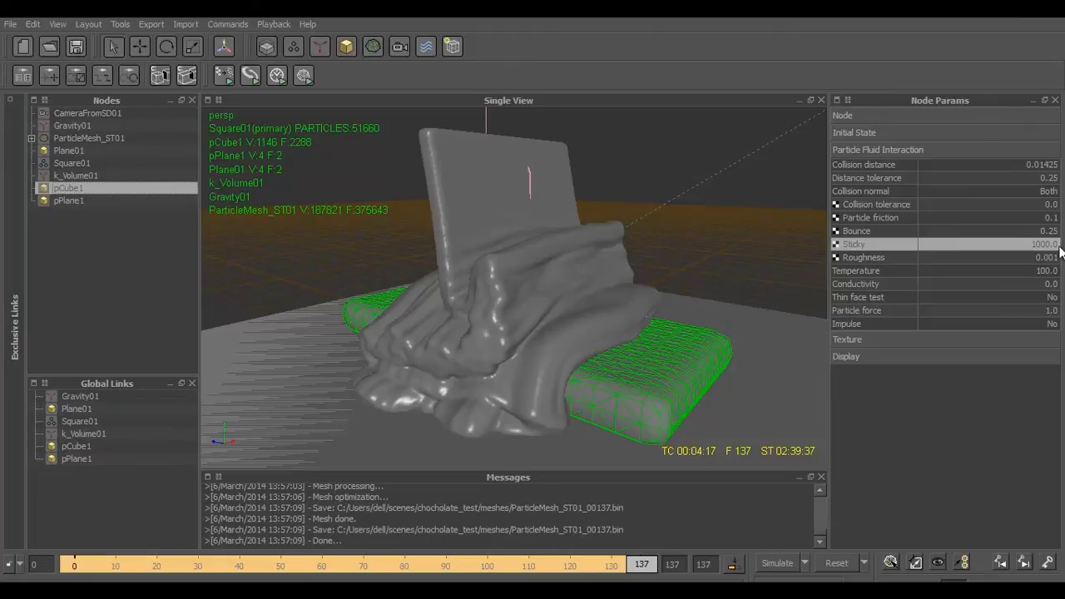
left_click(1050, 219)
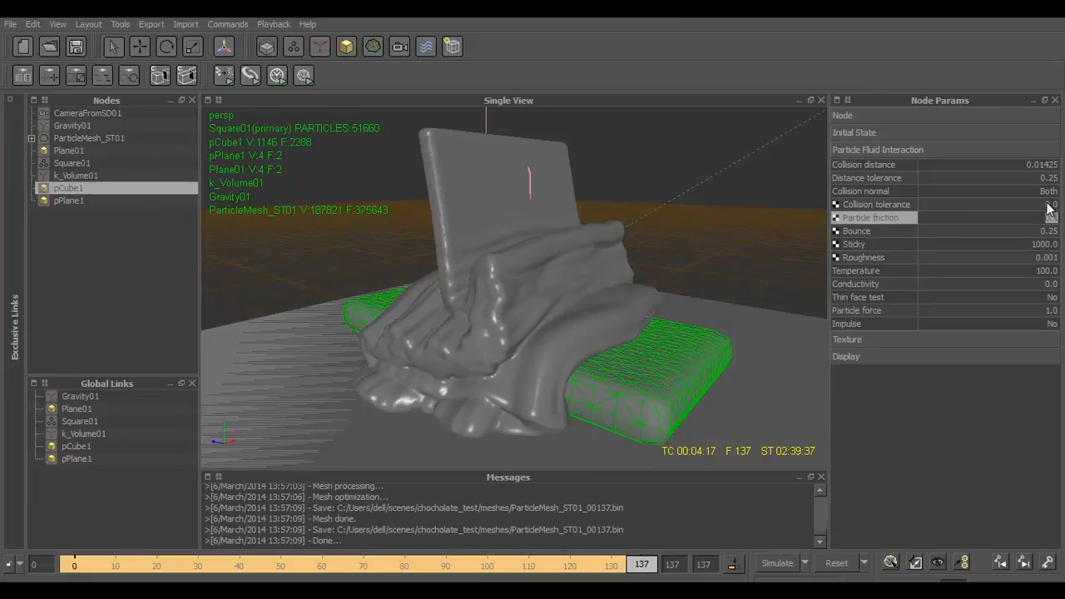
left_click(1051, 206)
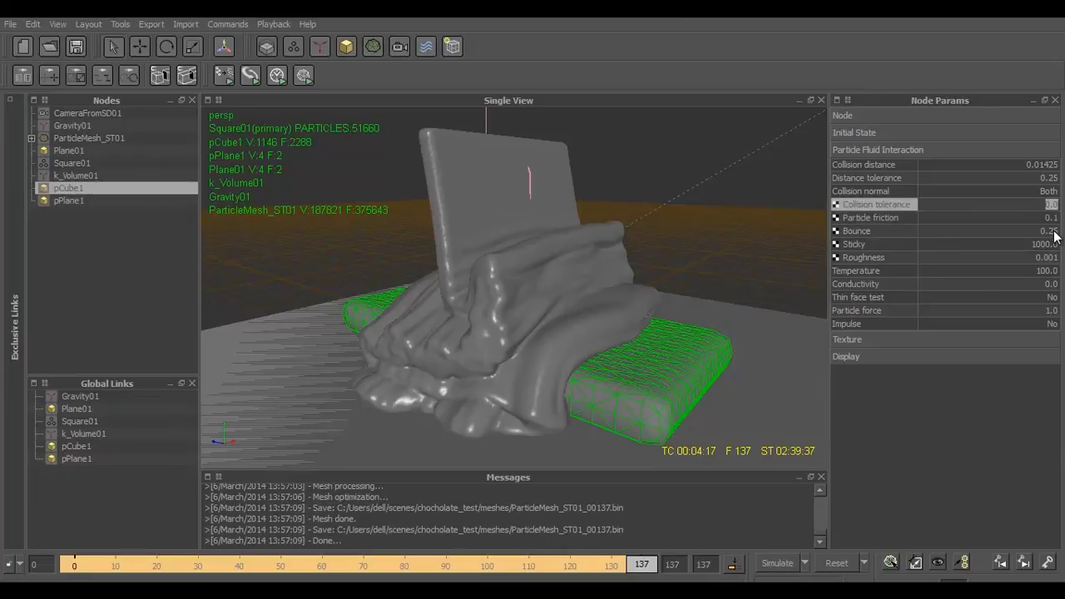
left_click(1054, 232)
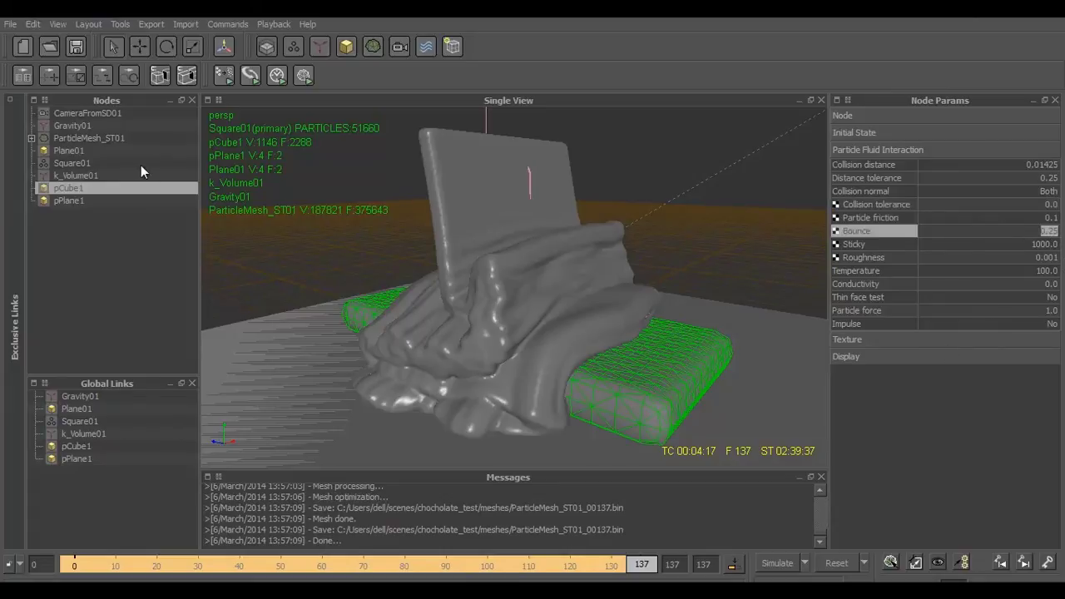
left_click(134, 141)
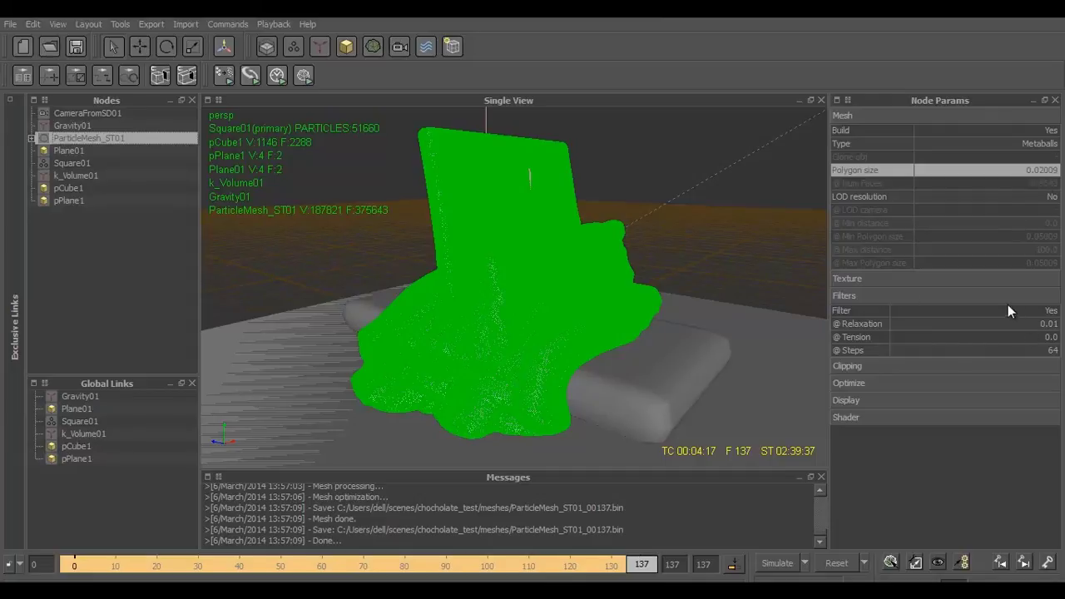
left_click(988, 383)
left_click(988, 384)
left_click(991, 367)
left_click(994, 367)
left_click(599, 286)
left_click_drag(620, 298, 623, 298, "alt")
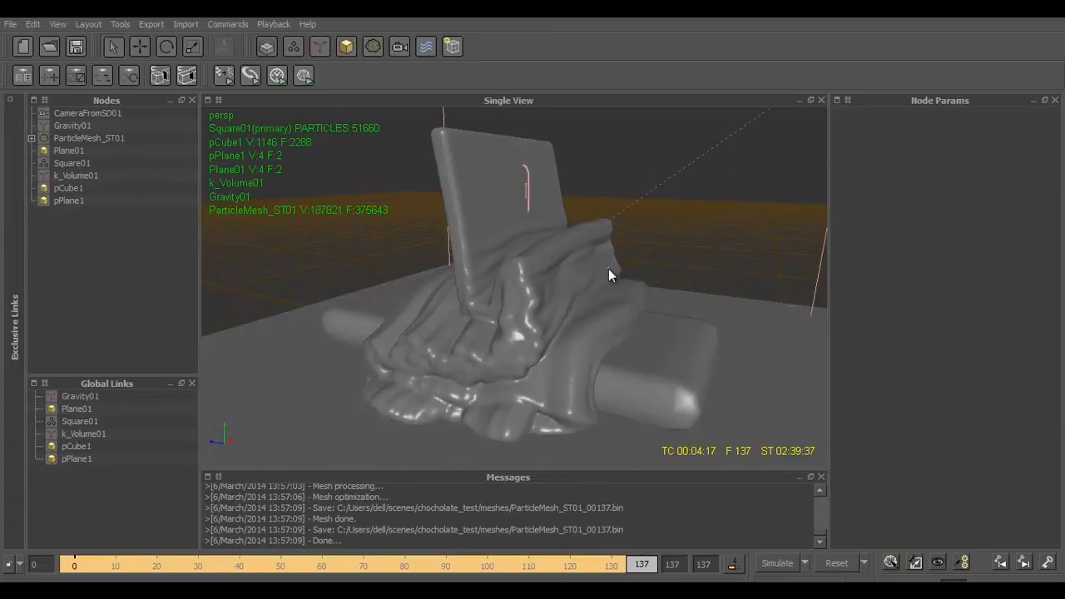
left_click(609, 269)
left_click(569, 189)
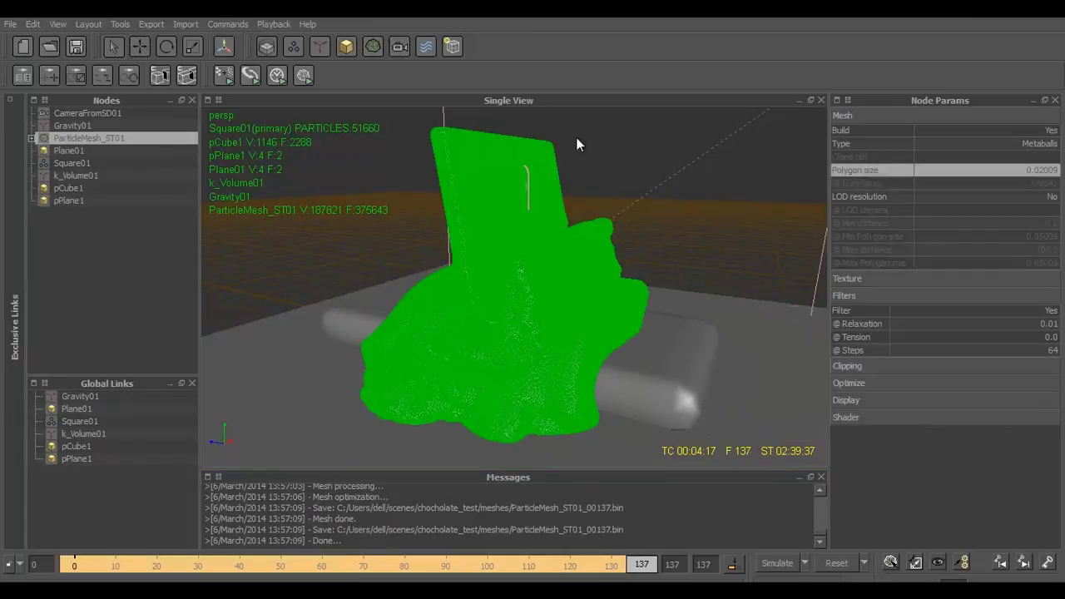
left_click(581, 147)
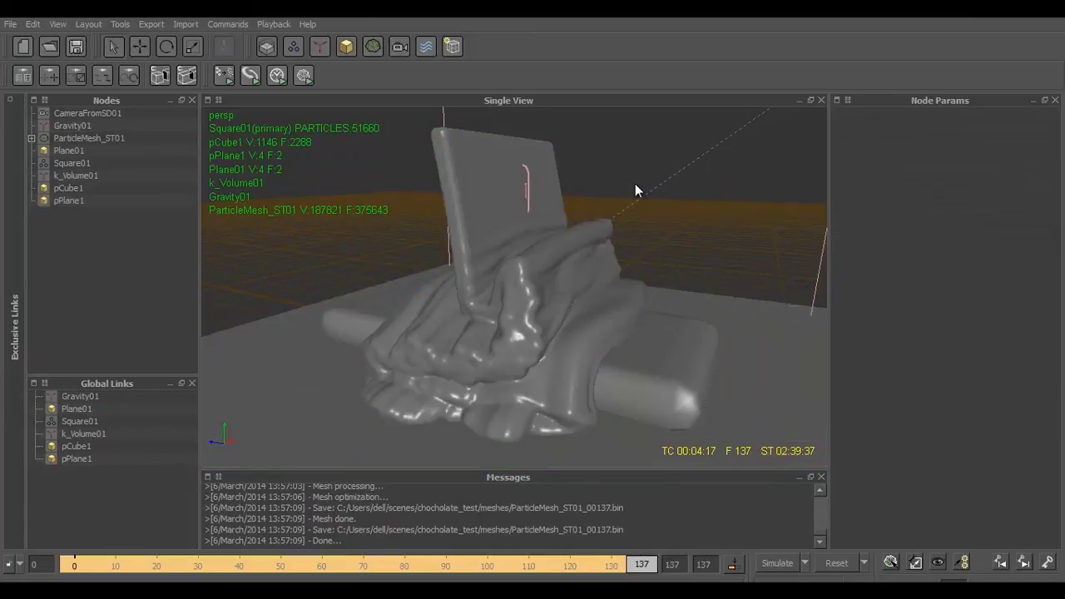